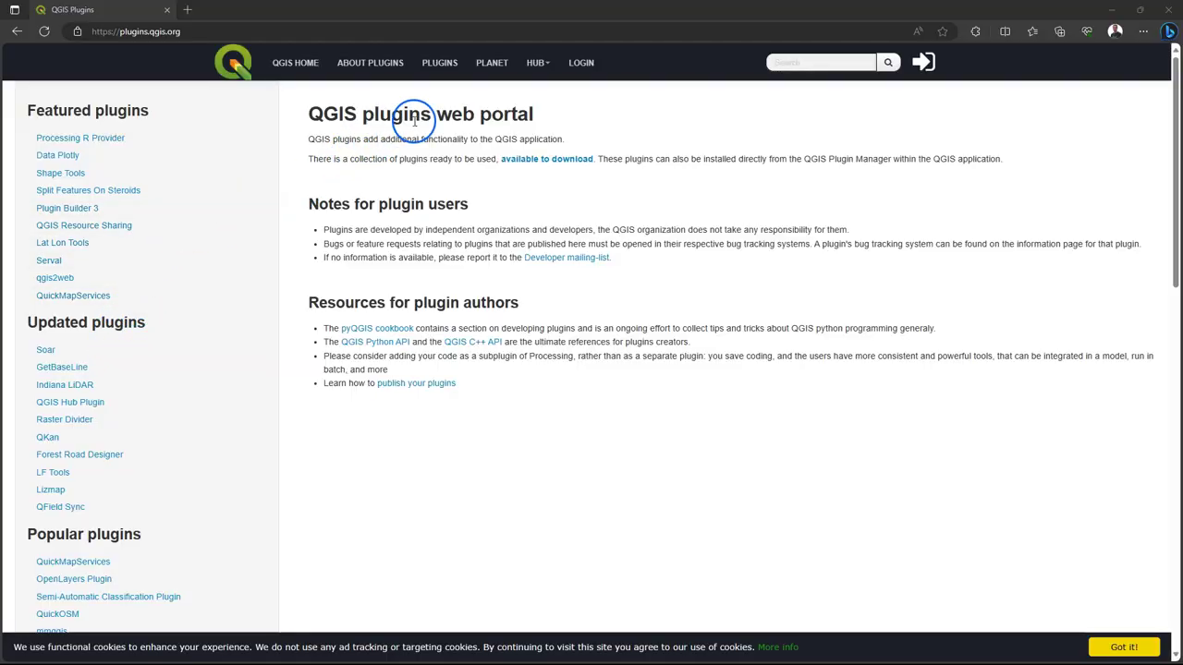
- Open the shared Styles gallery on the QGIS Hub website and scroll through it
click(545, 66)
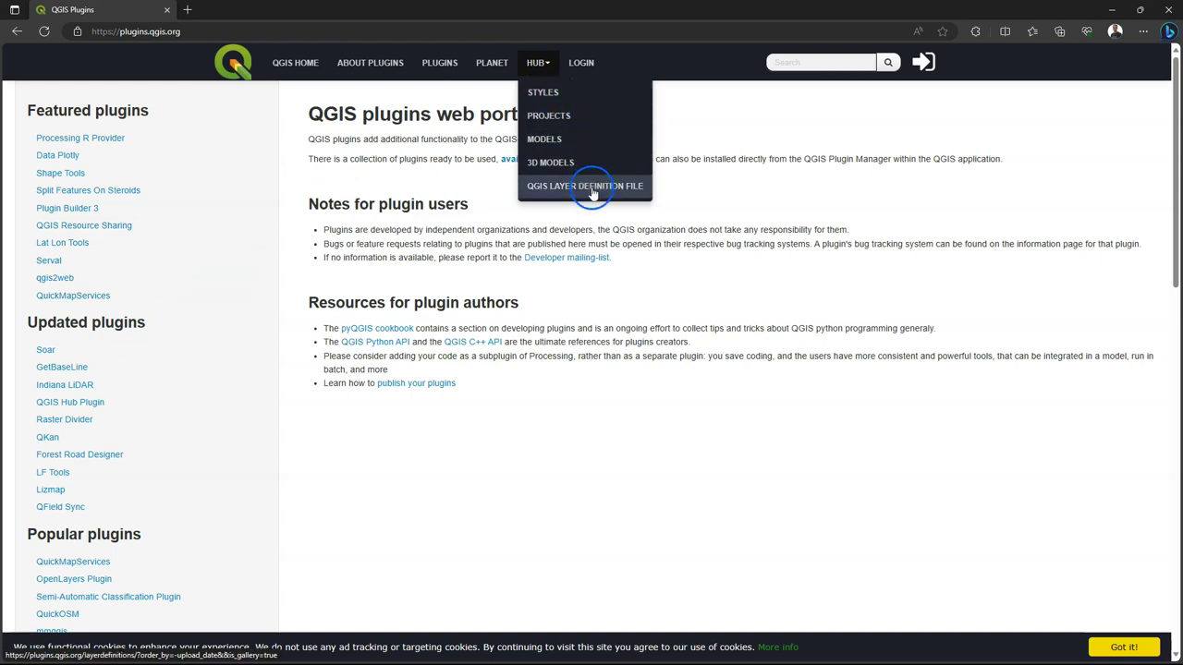
click(545, 94)
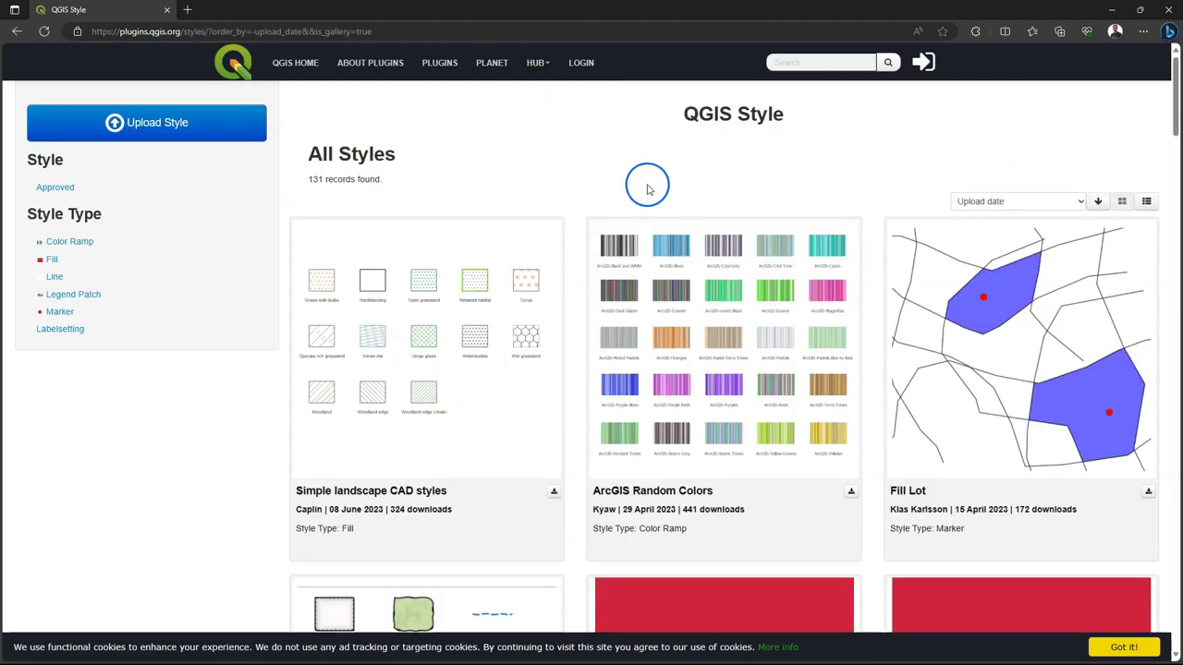
scroll(1017, 355, down, 4)
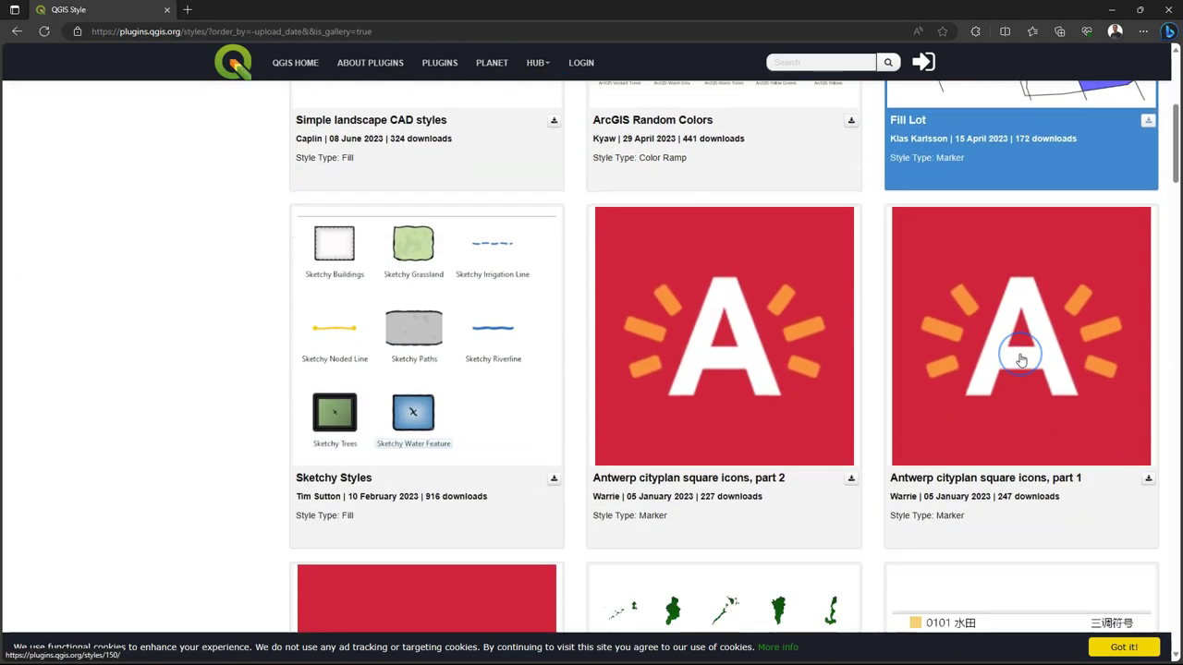
scroll(1021, 360, down, 7)
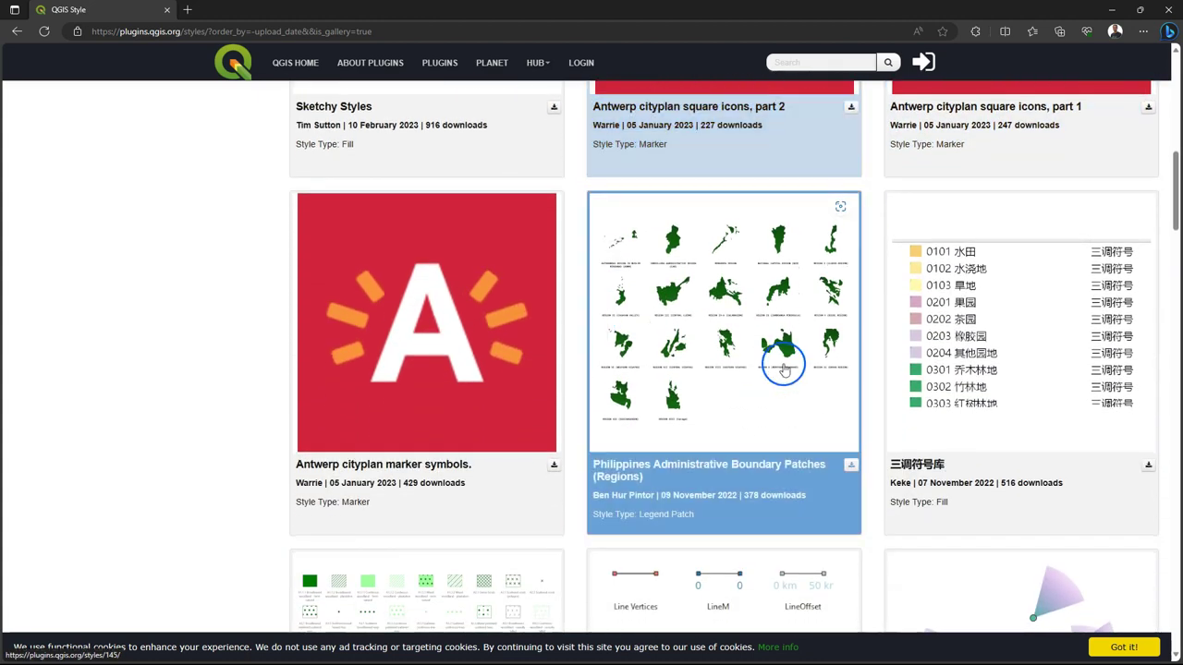
scroll(783, 367, down, 8)
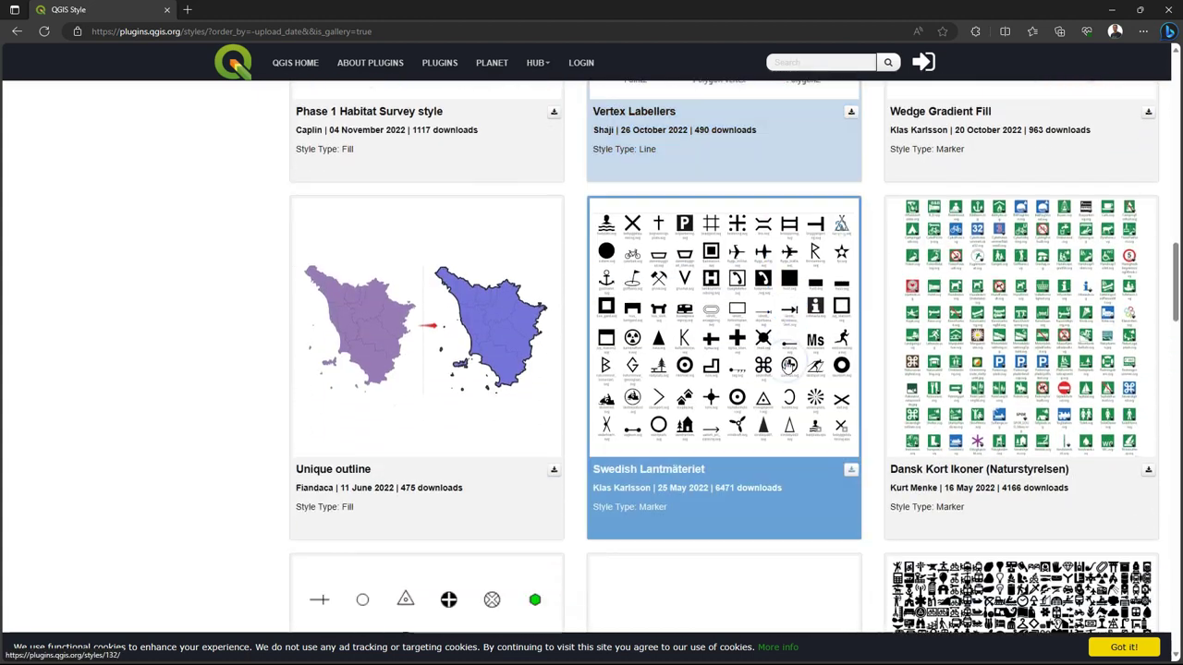
scroll(787, 367, down, 10)
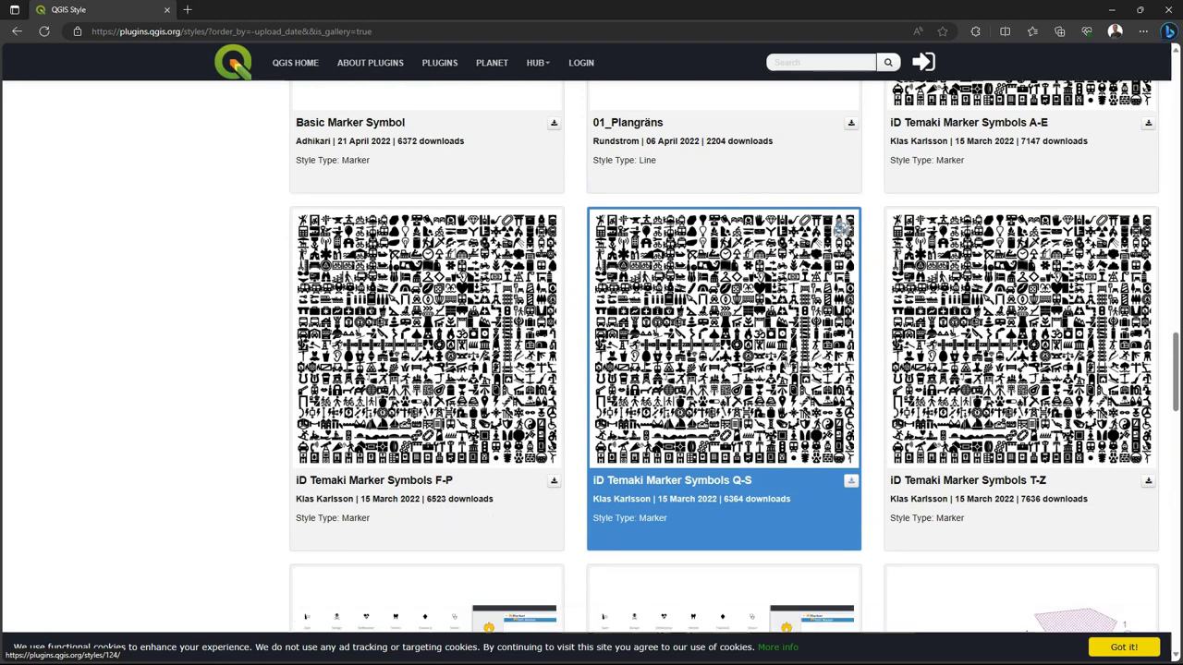
scroll(786, 367, down, 6)
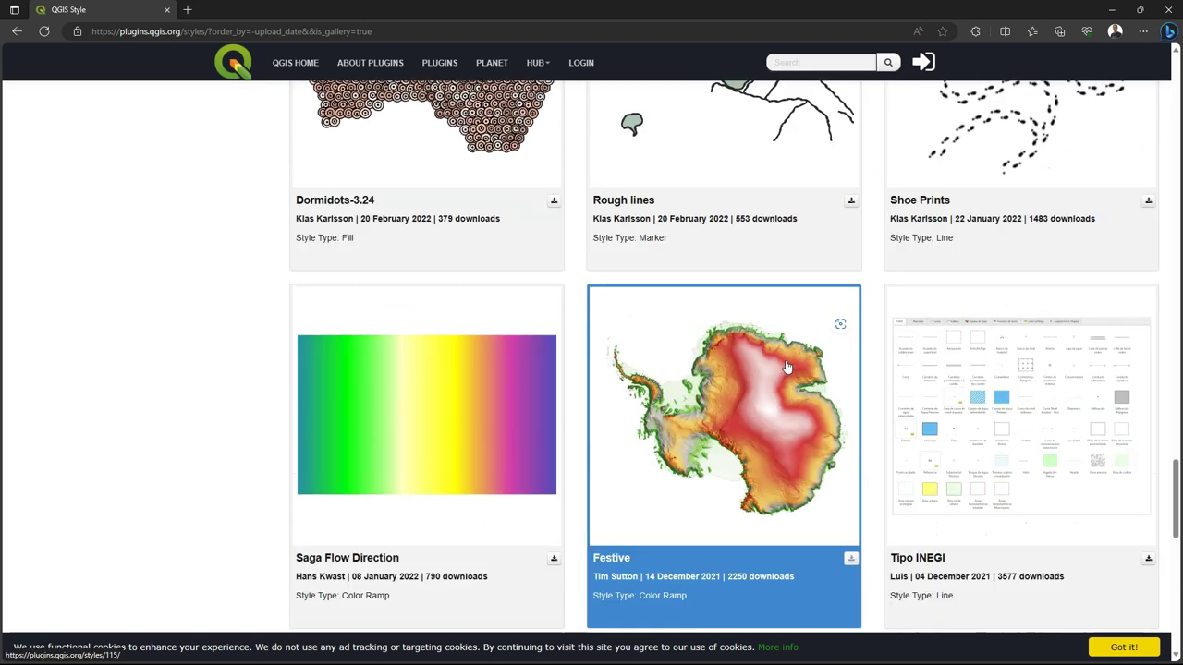
scroll(138, 249, down, 2)
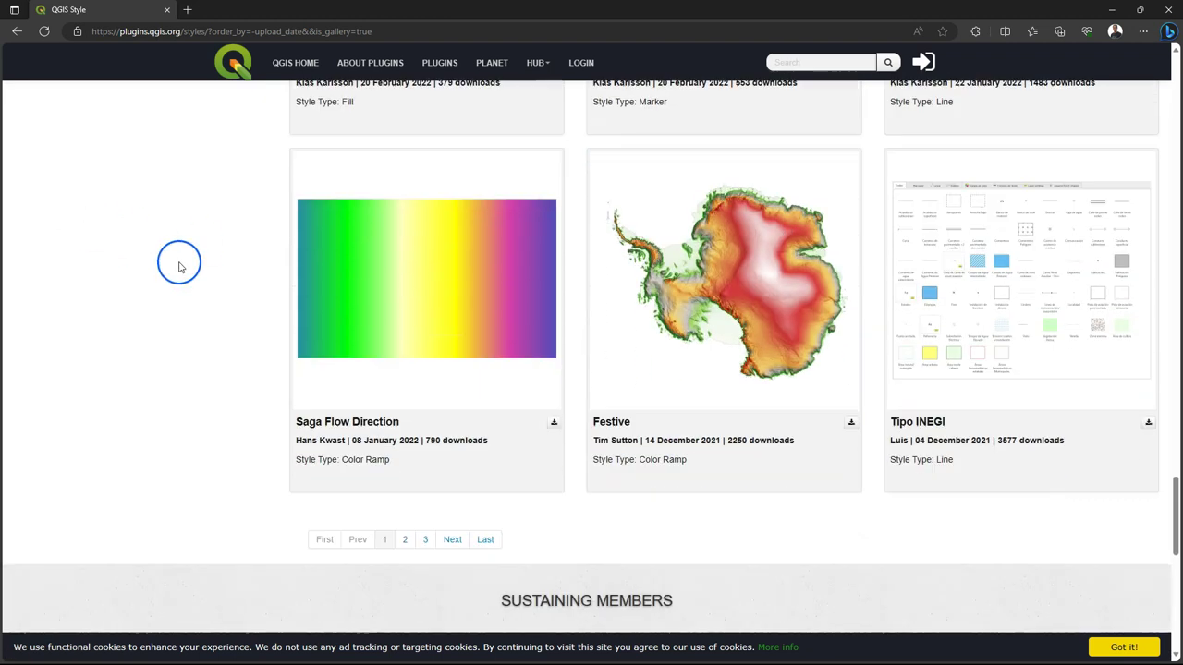
- Go to page 2 of the style gallery and browse its styles
click(406, 491)
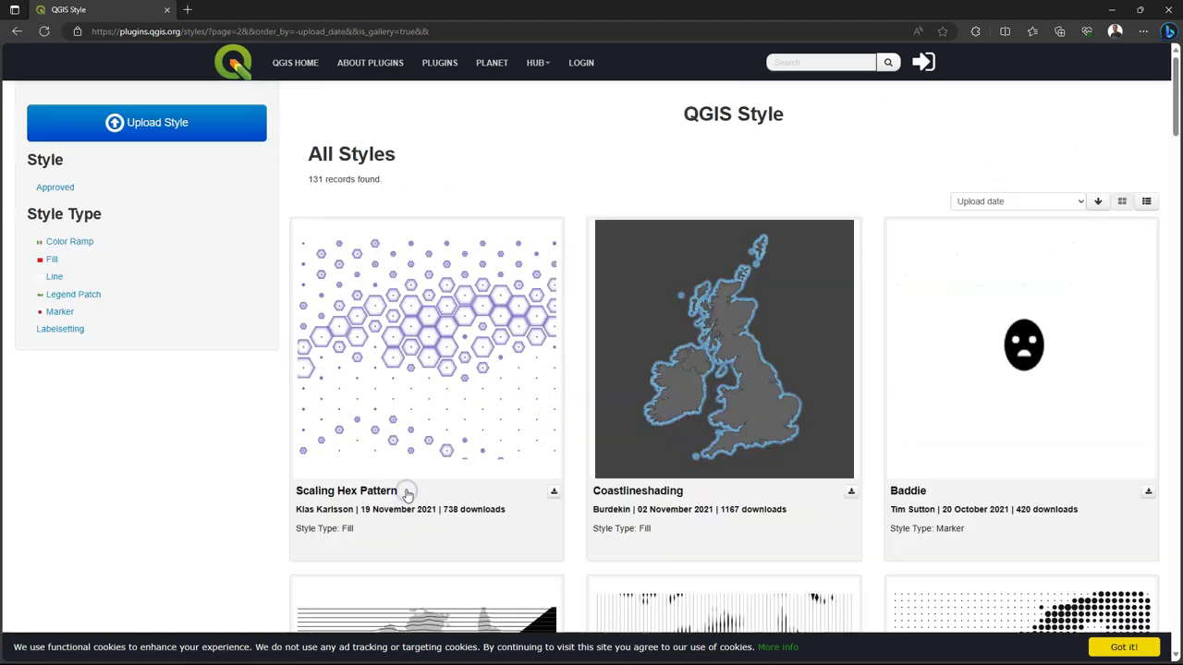
scroll(680, 382, down, 6)
scroll(694, 388, down, 12)
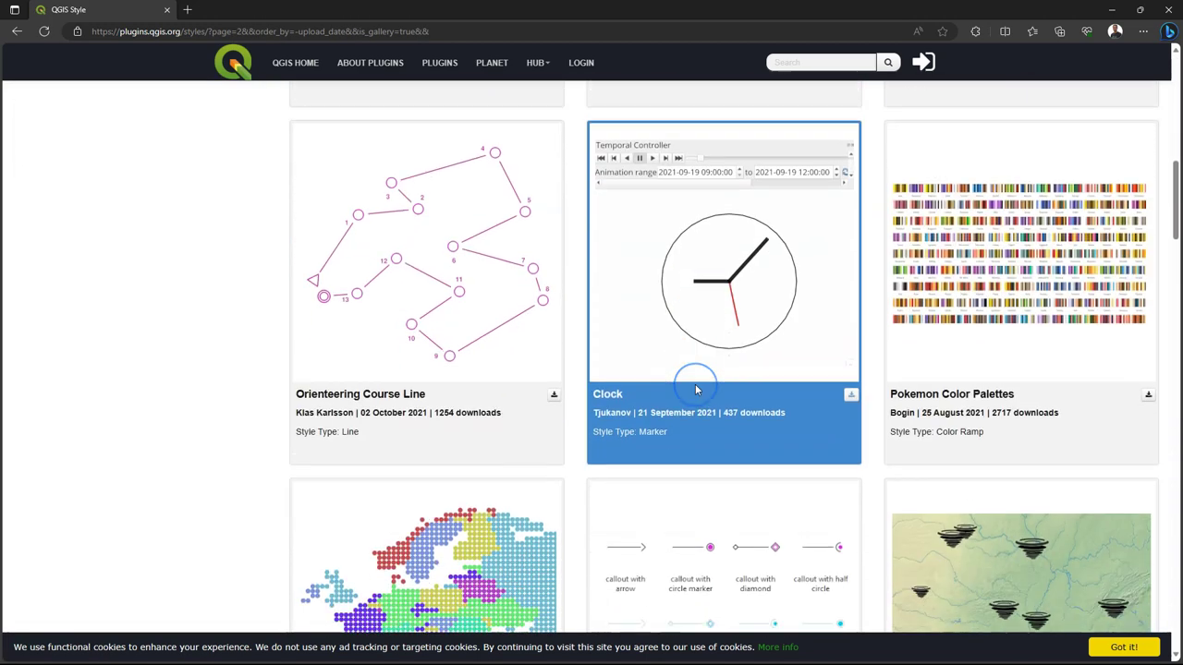
scroll(696, 390, down, 4)
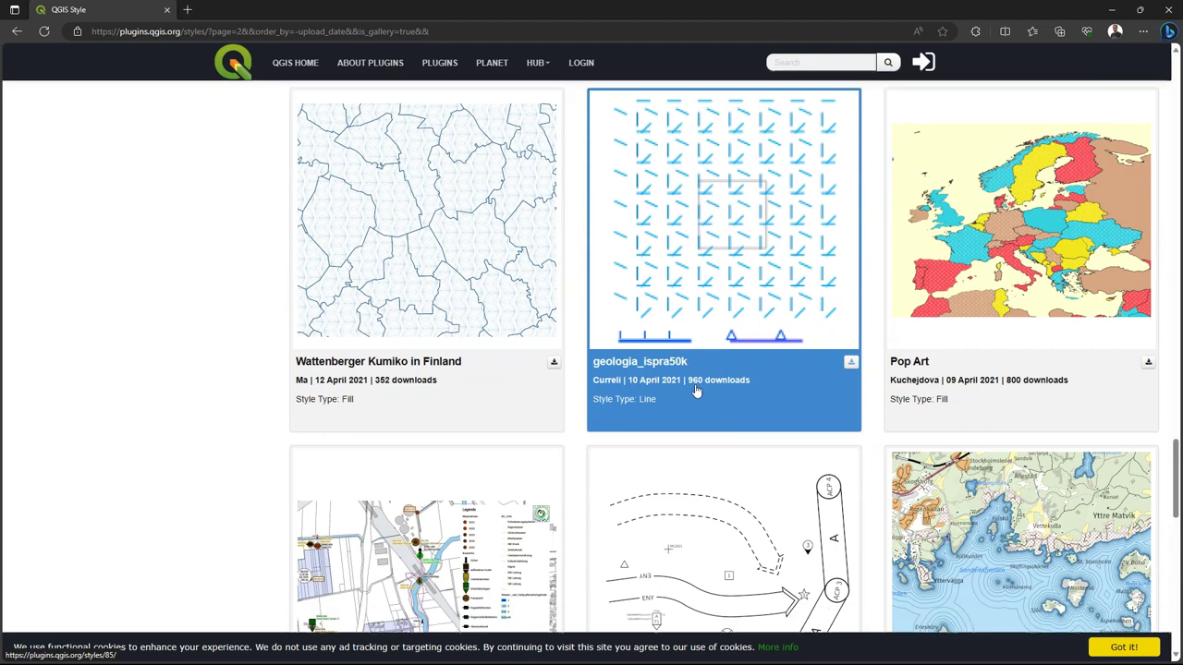
scroll(697, 391, up, 1)
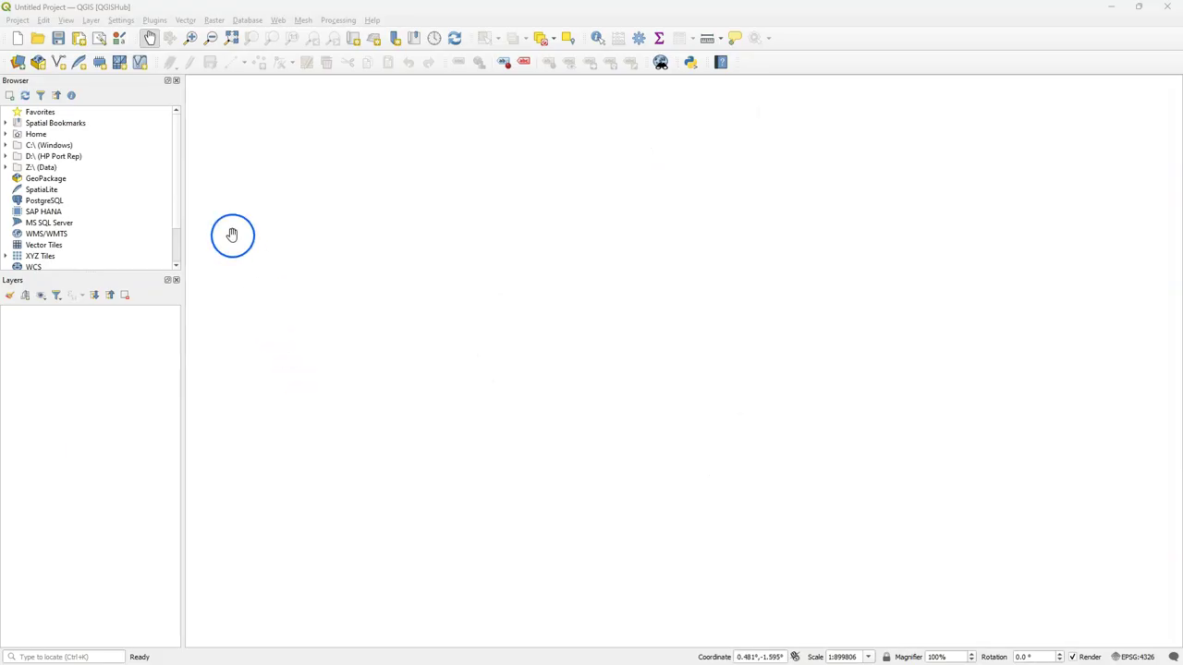
- Search 'qgis hub' in the plugin manager and install the QGIS Hub Plugin
click(155, 20)
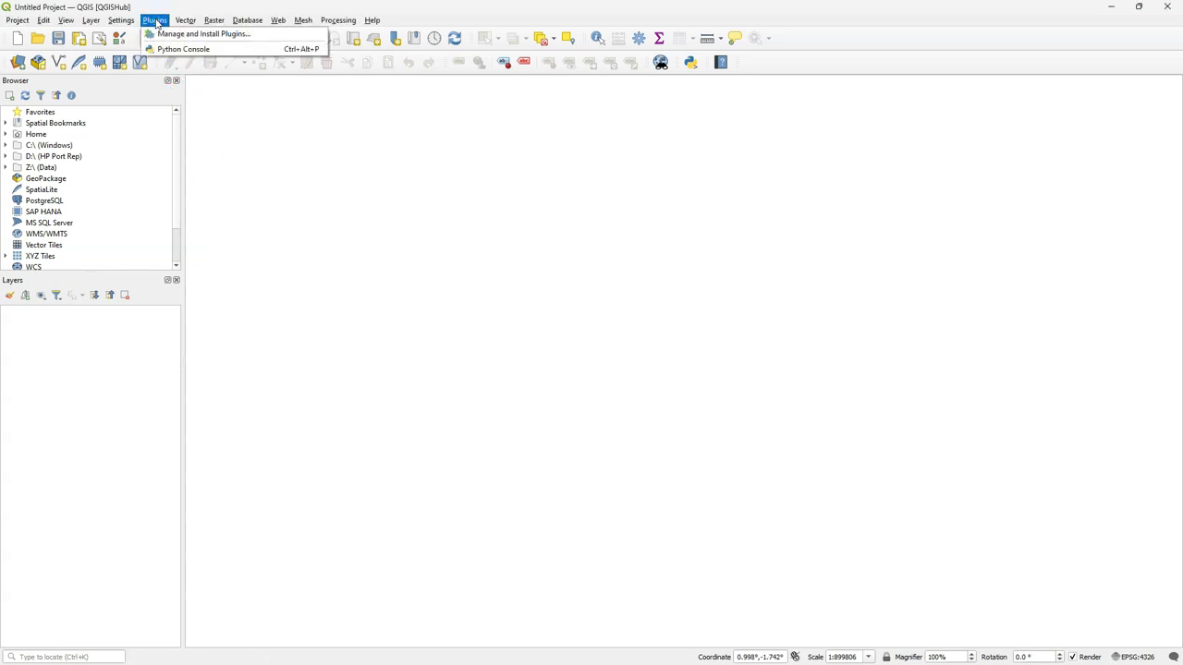
click(171, 37)
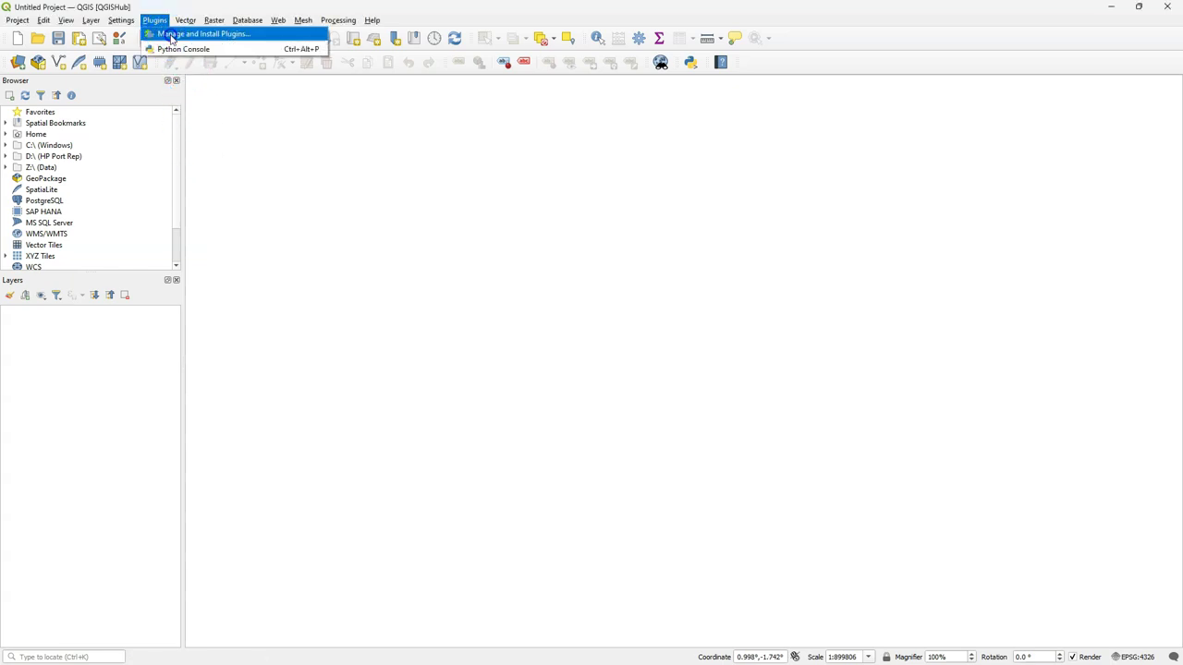
click(681, 168)
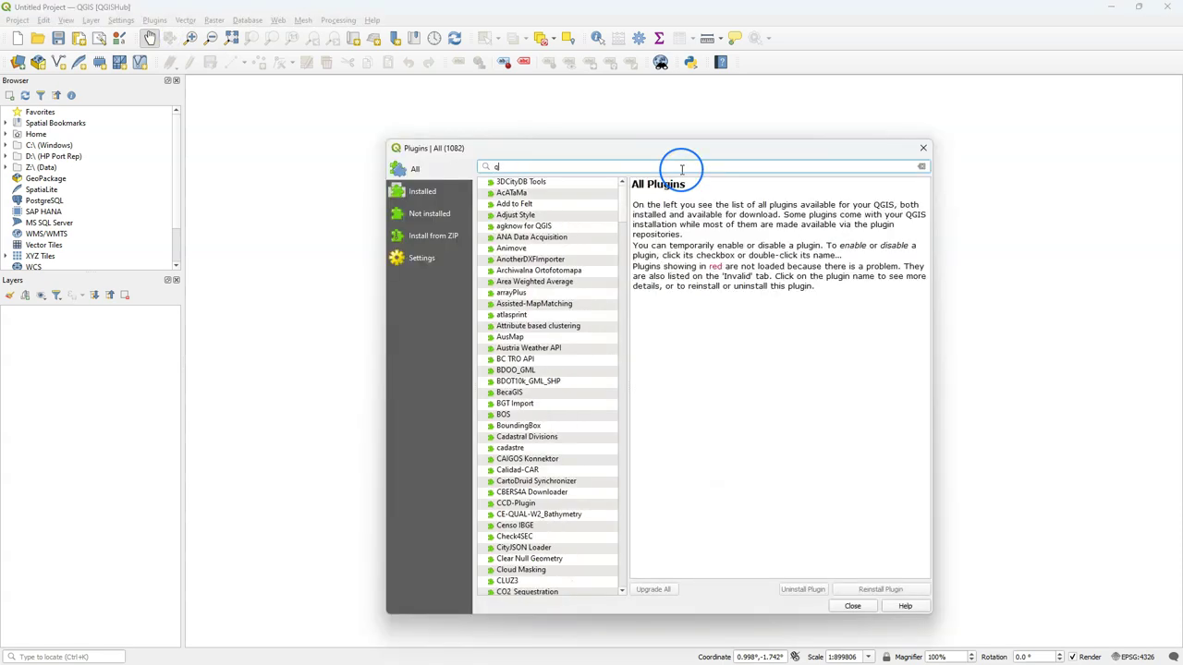
text(qgis hub)
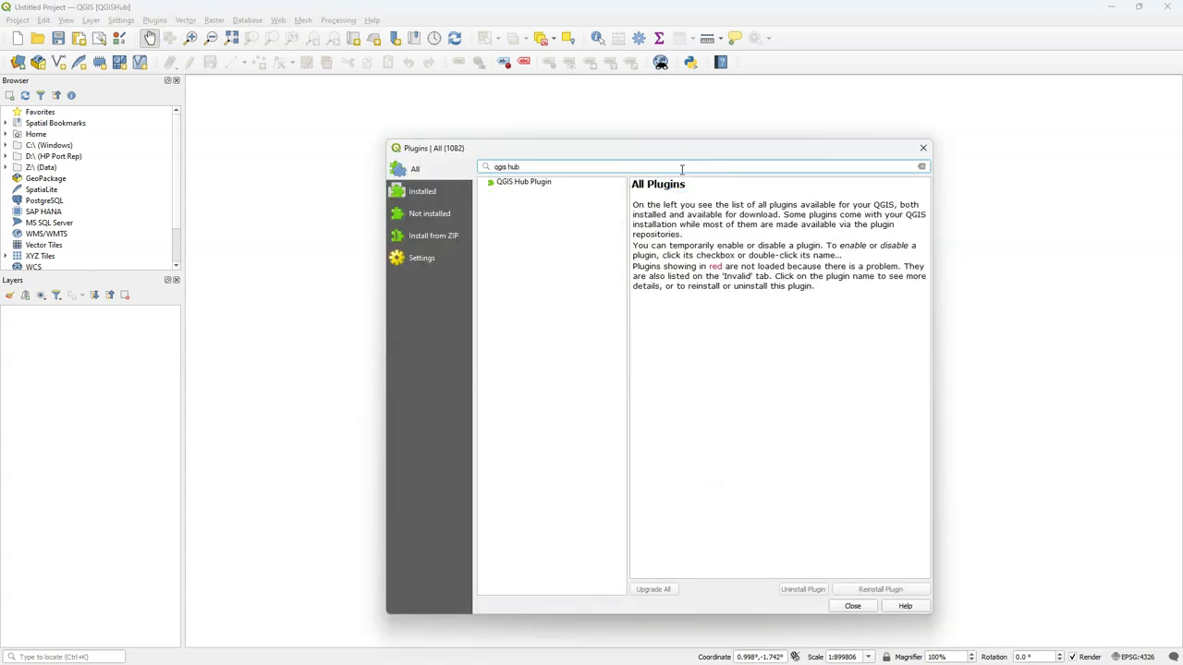
click(525, 182)
click(864, 589)
click(707, 433)
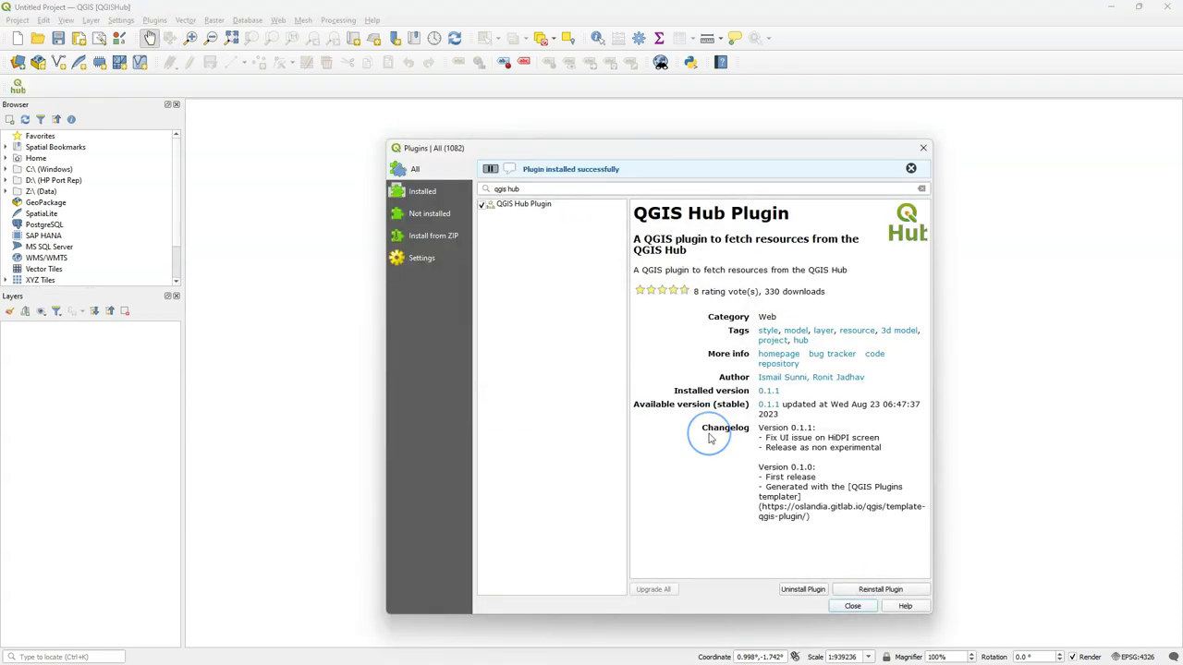
click(855, 606)
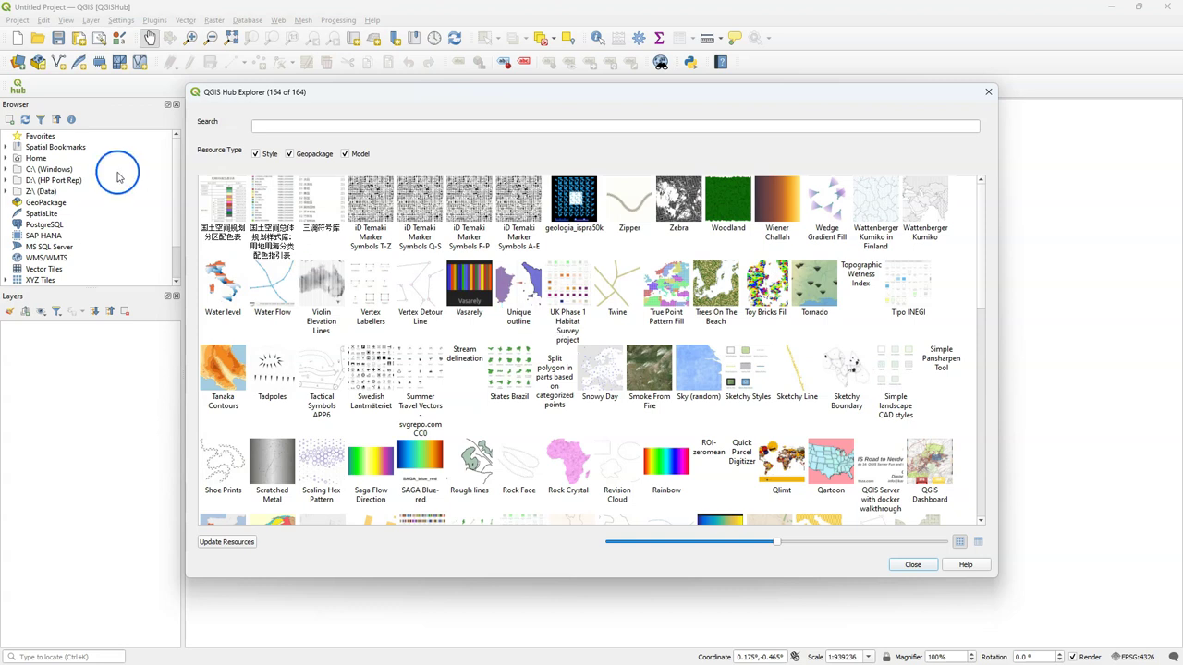
- Filter the Hub Explorer to Style resources only and enlarge the thumbnails
click(289, 154)
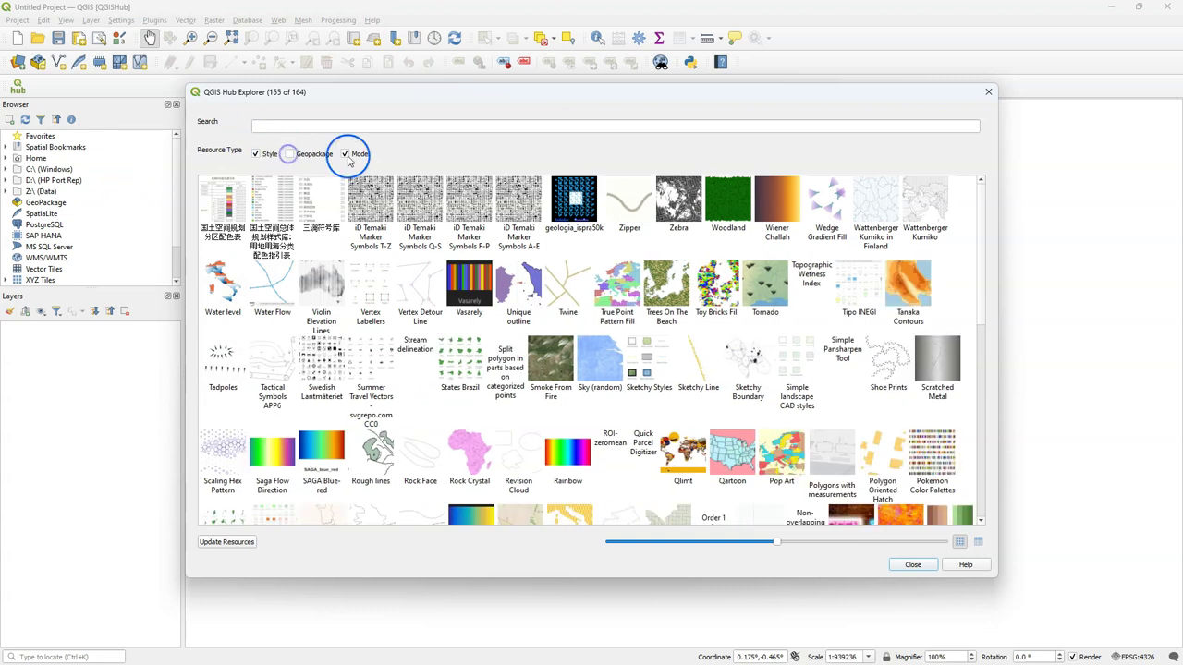
click(345, 153)
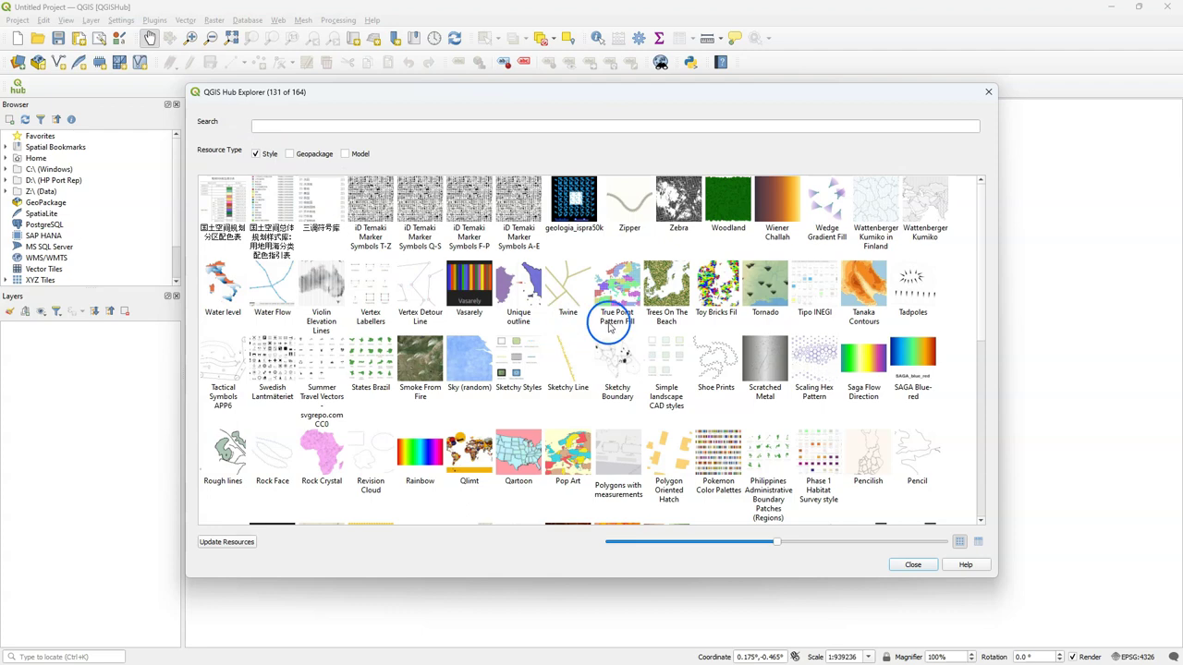
scroll(613, 324, down, 5)
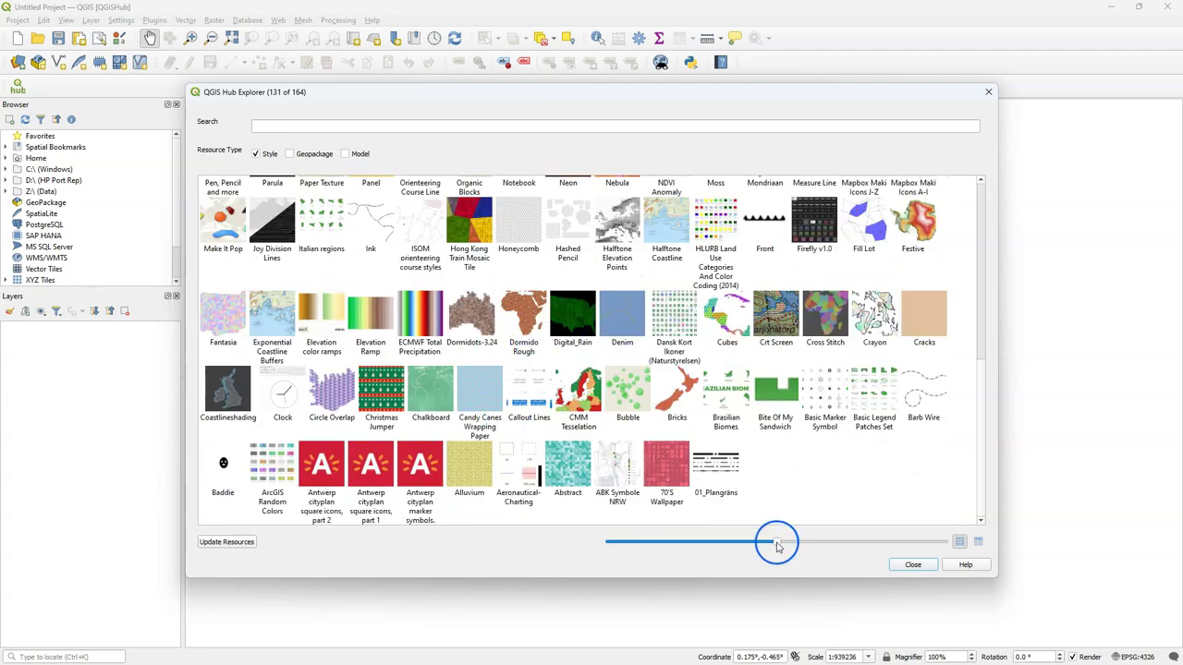
drag(776, 542, 847, 533)
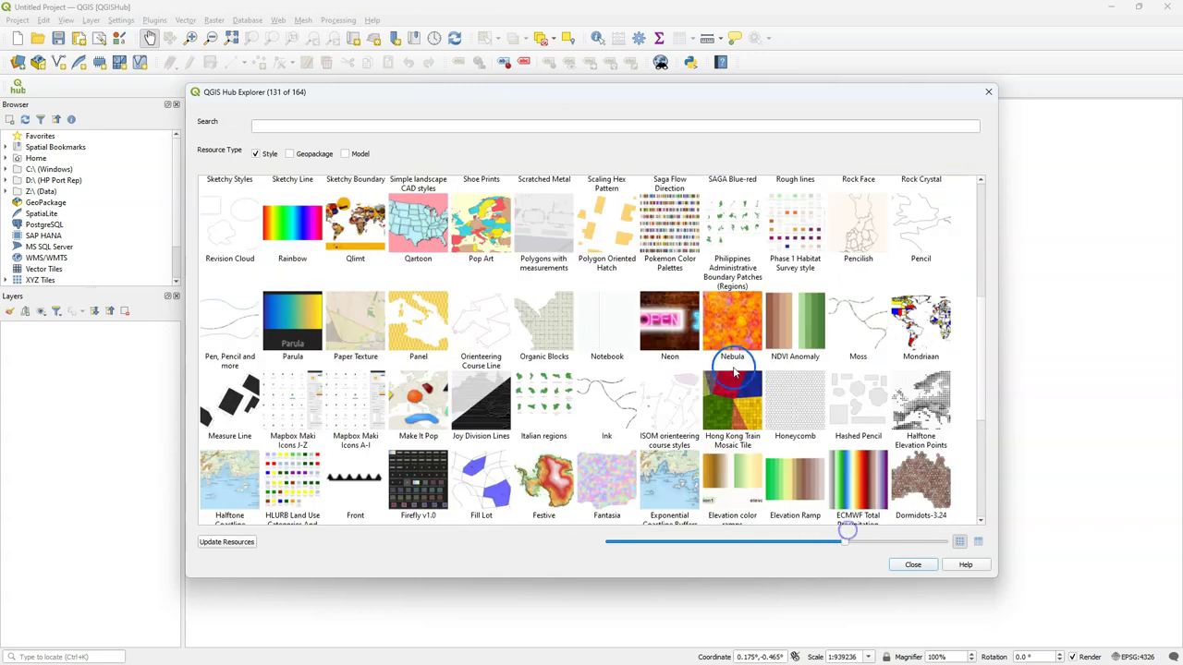
scroll(729, 374, down, 3)
scroll(453, 356, up, 6)
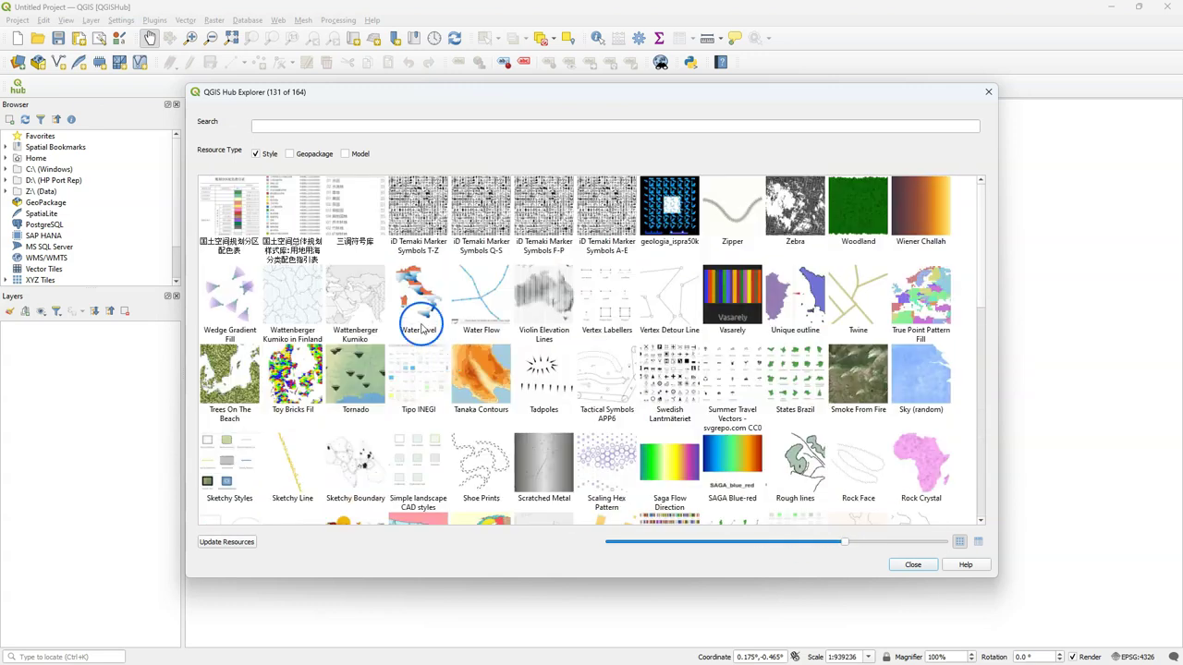
- Compare the Geopackage and Model listings, then return to showing only styles
click(270, 155)
click(290, 155)
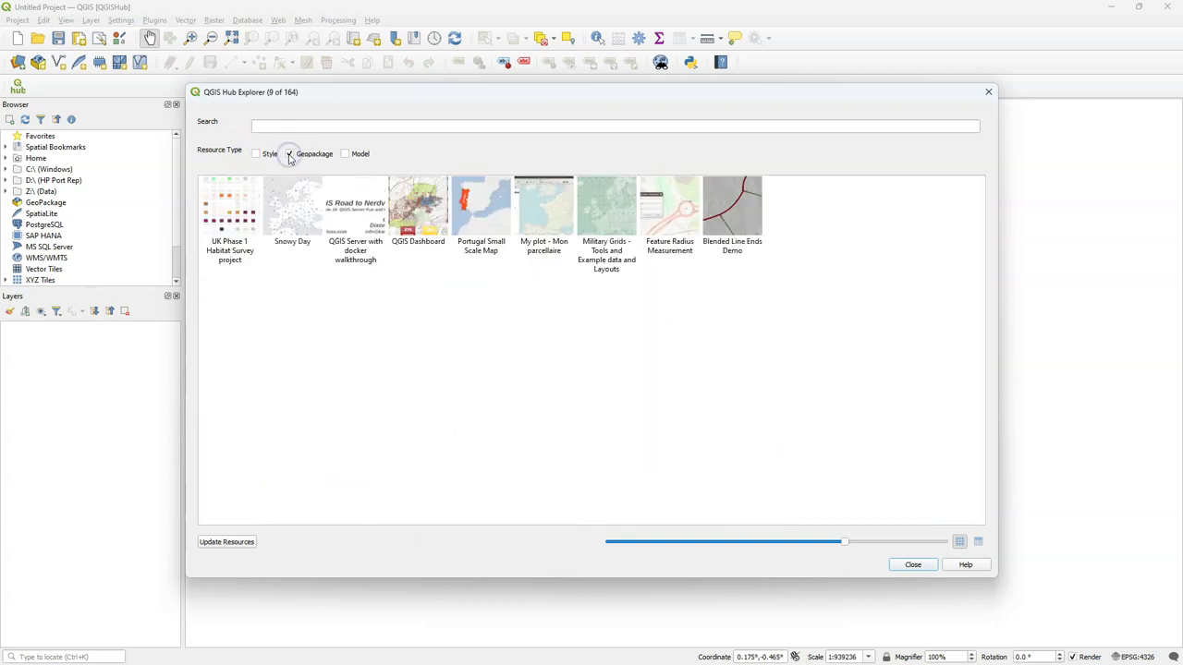
click(289, 154)
click(346, 155)
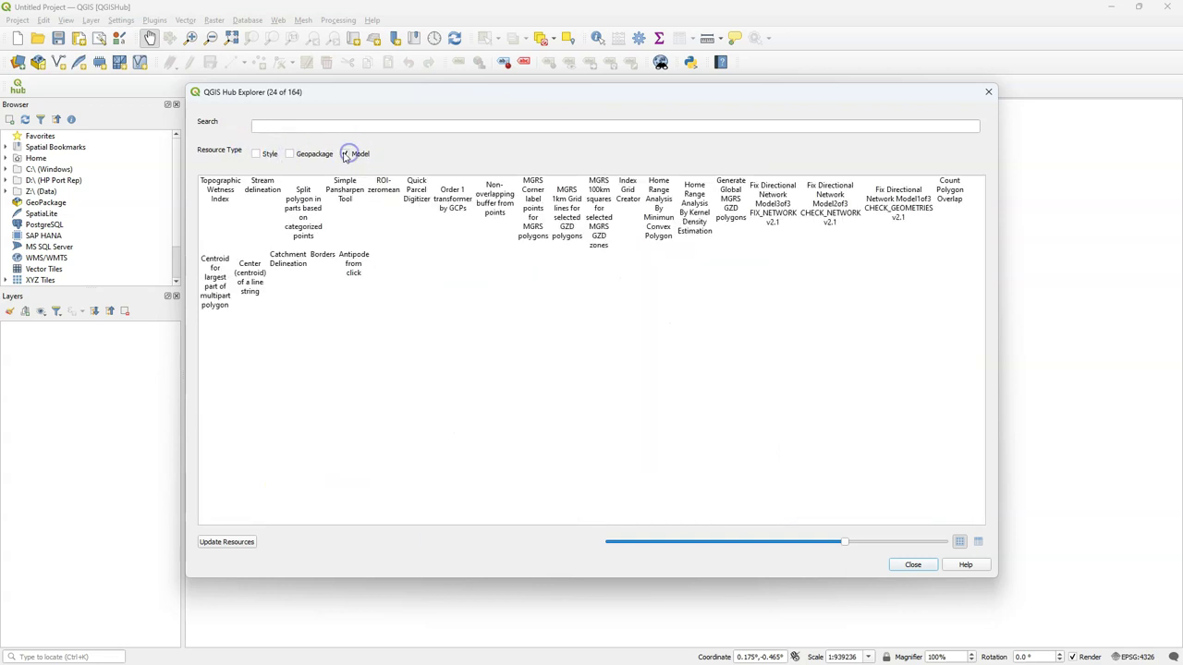
click(345, 155)
click(256, 154)
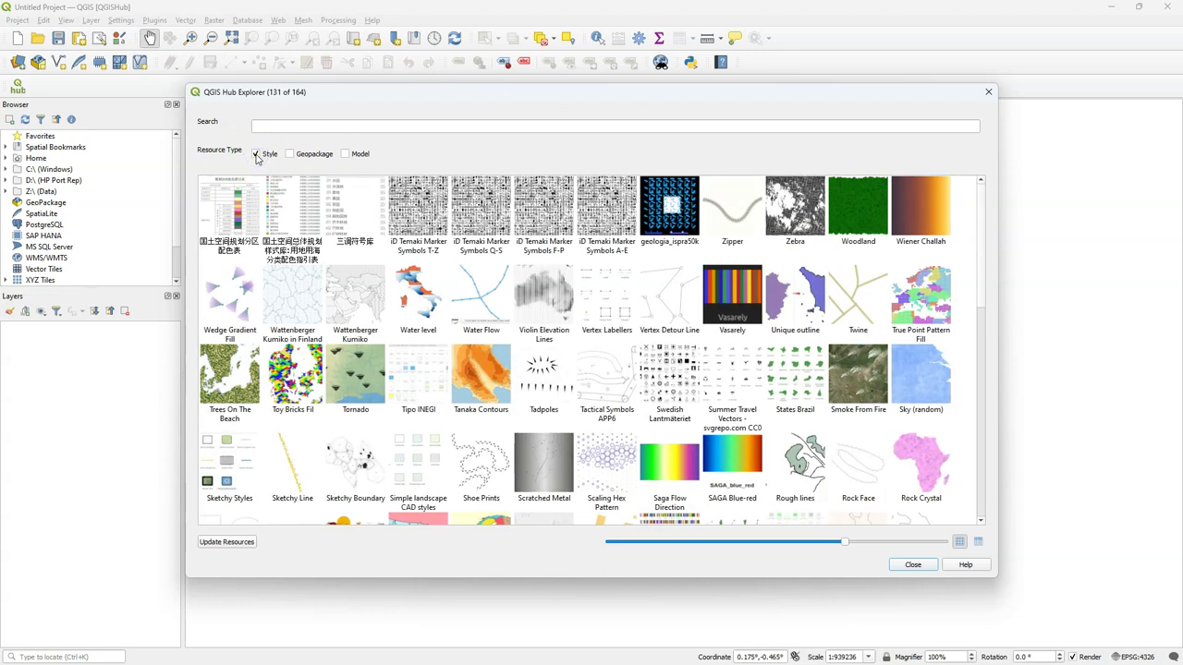
- Search 'coast', add the Exponential Coastline Buffers style to QGIS, and close the explorer
click(308, 128)
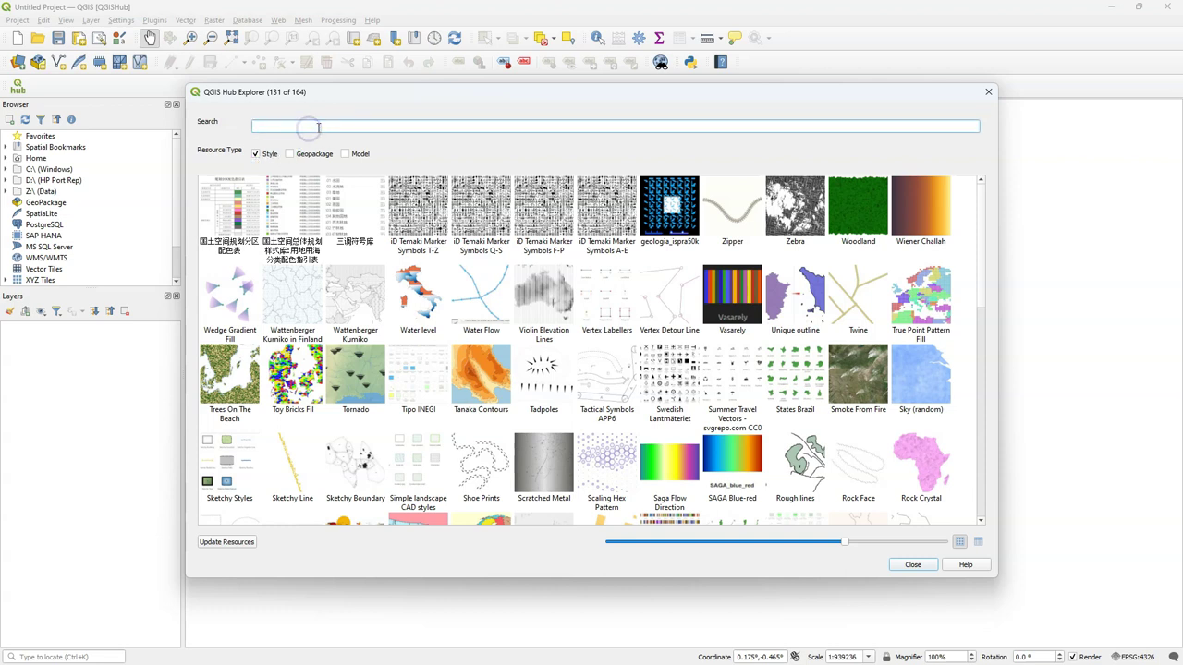
text(coast)
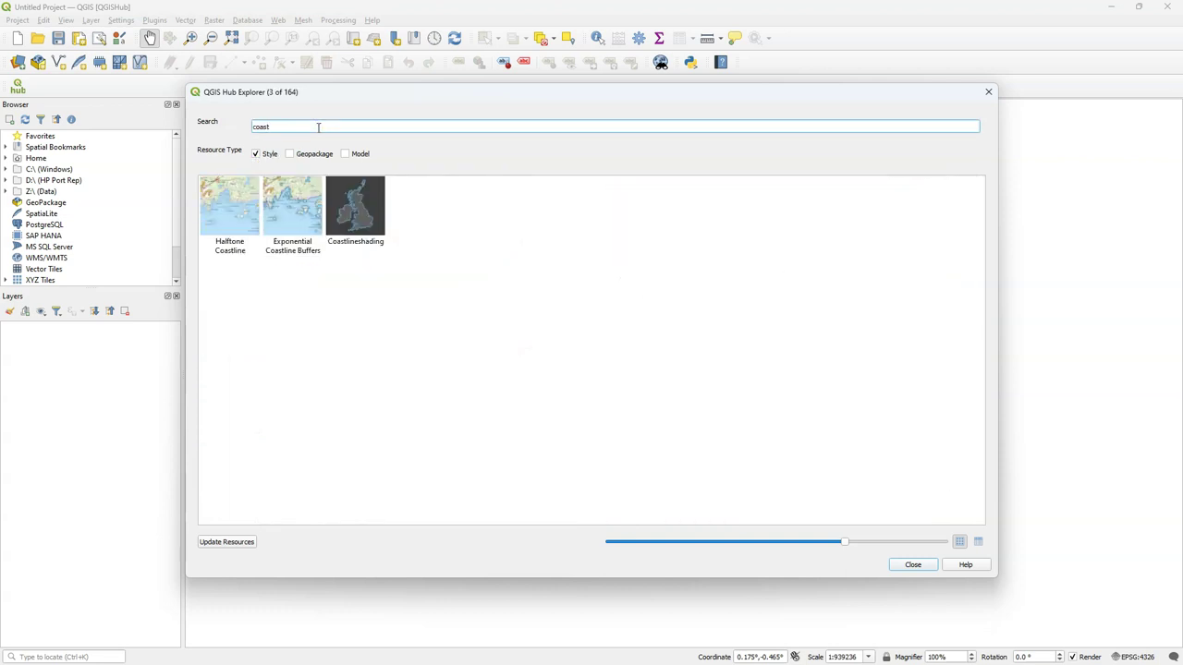
click(292, 211)
drag(613, 541, 667, 544)
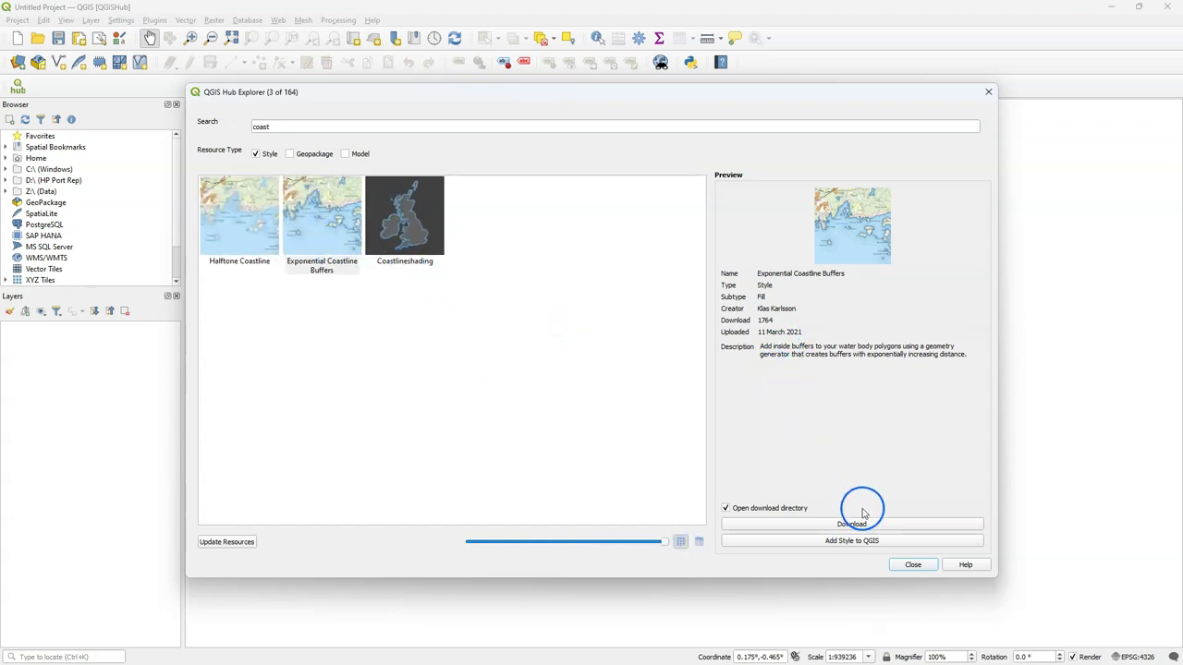
click(852, 542)
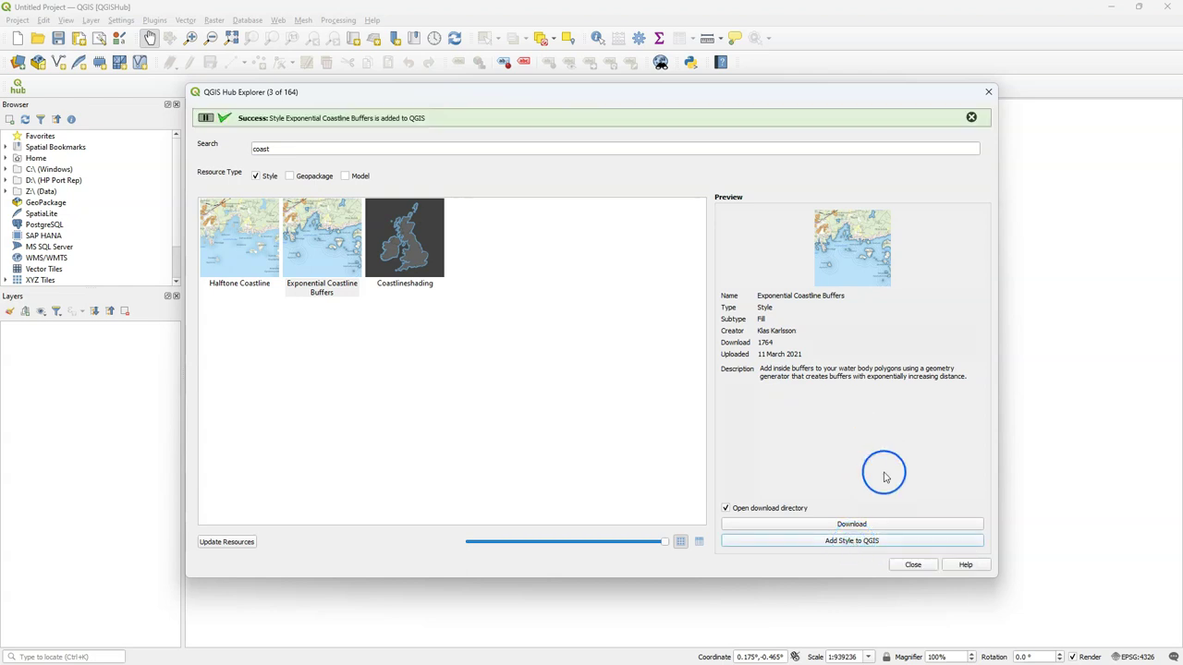
click(913, 565)
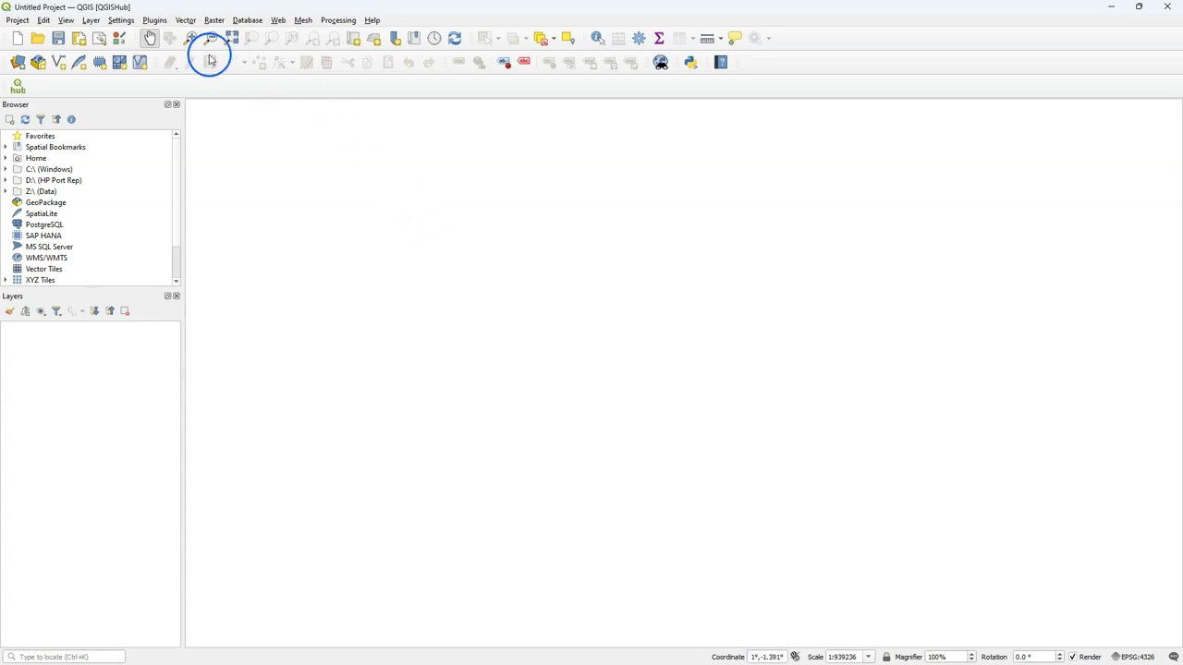
- Install the TopoTijdreis plugin via a 'topot' search and load its historic map layer
click(157, 20)
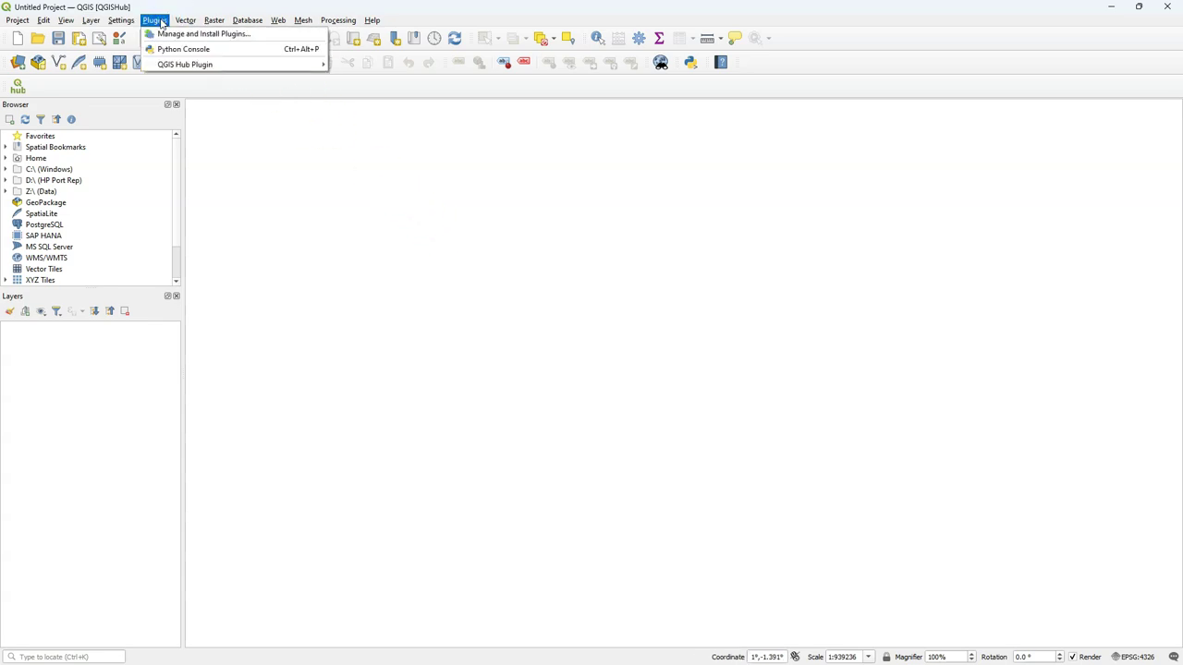
click(165, 33)
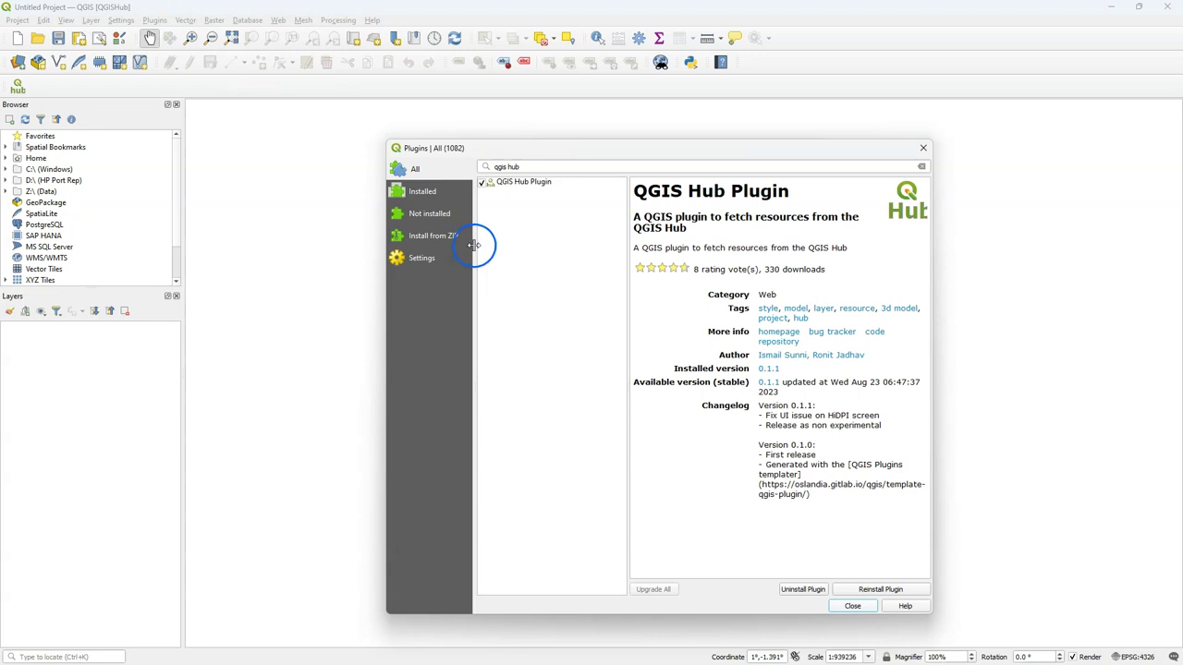
triple_click(527, 164)
text(to)
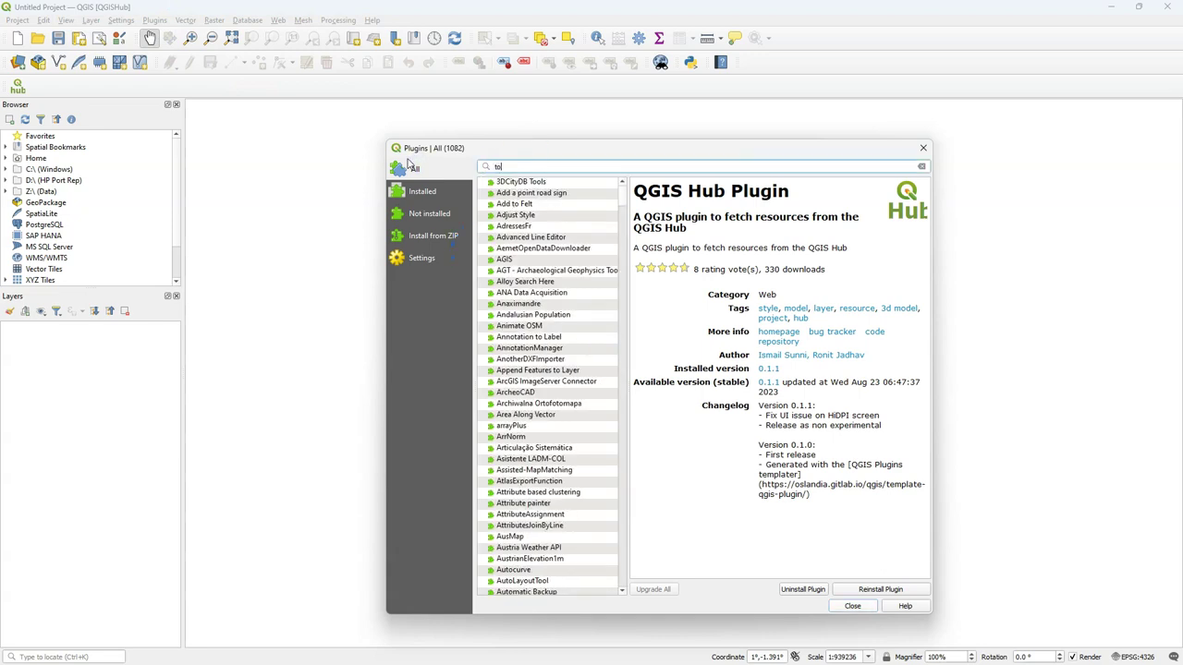
text(pot)
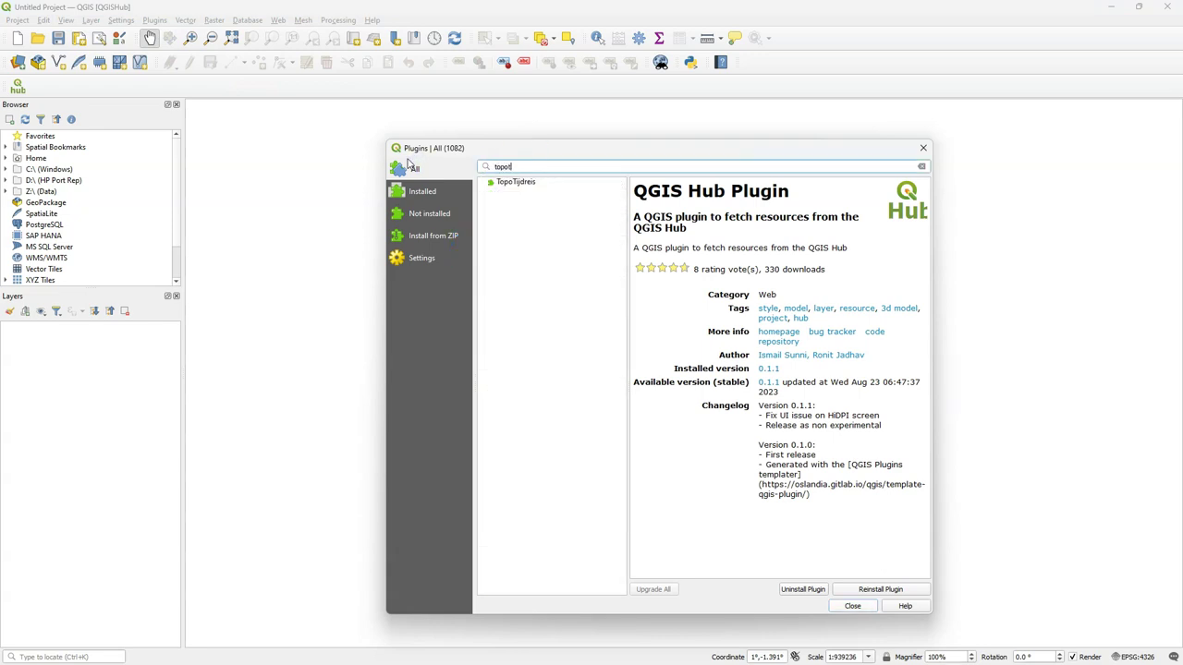
click(523, 183)
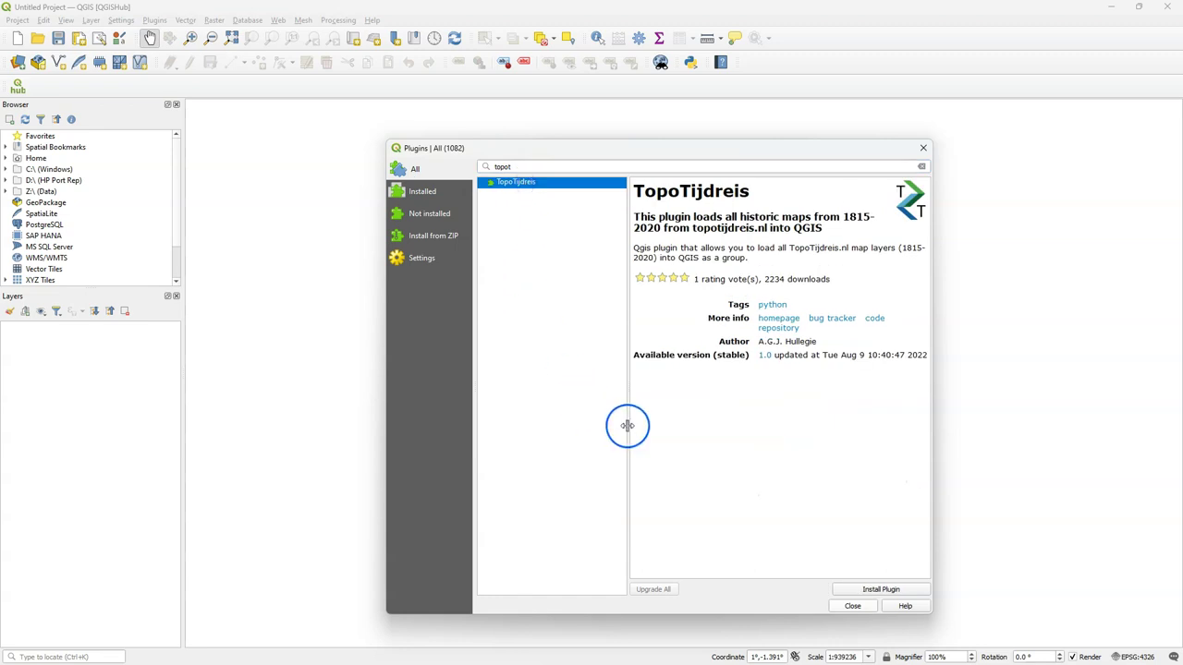
click(880, 588)
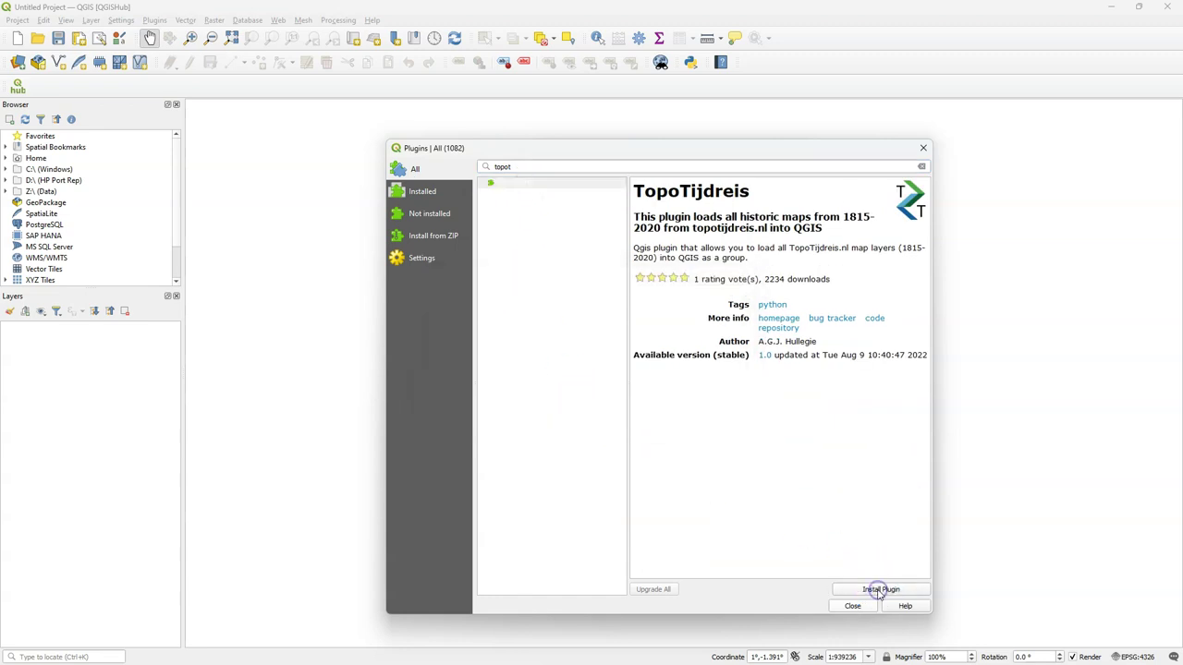
click(852, 606)
click(48, 86)
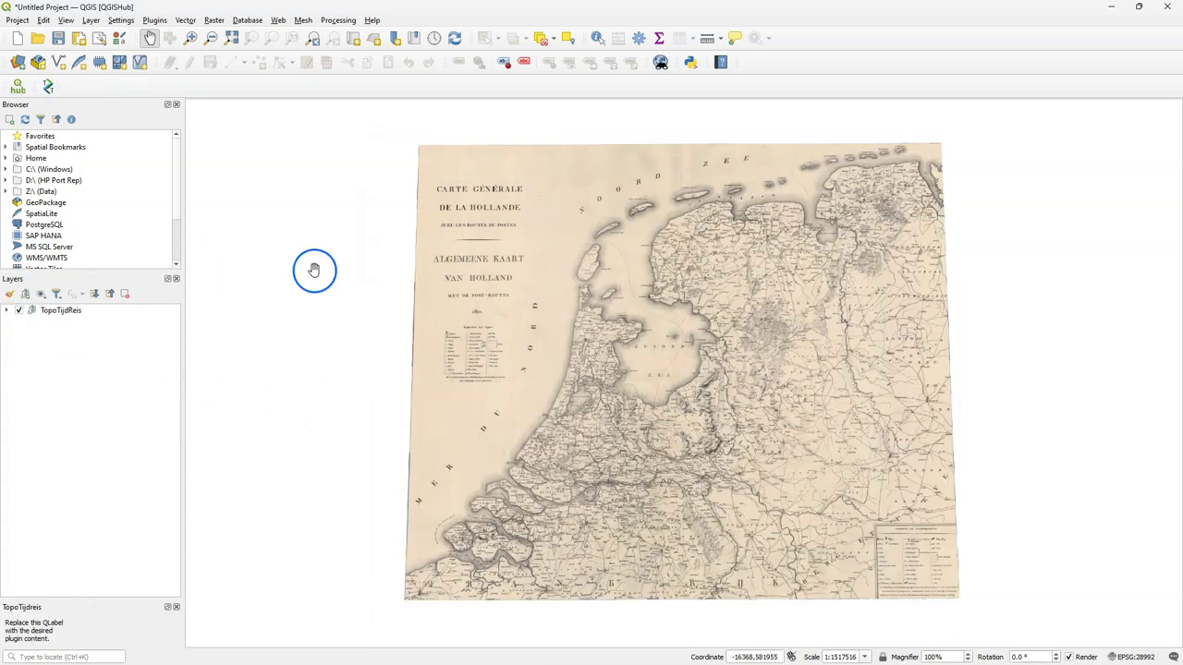
- Zoom onto Terschelling, expand the TopoTijdReis group and switch to the modern topographic layer
scroll(632, 210, up, 2)
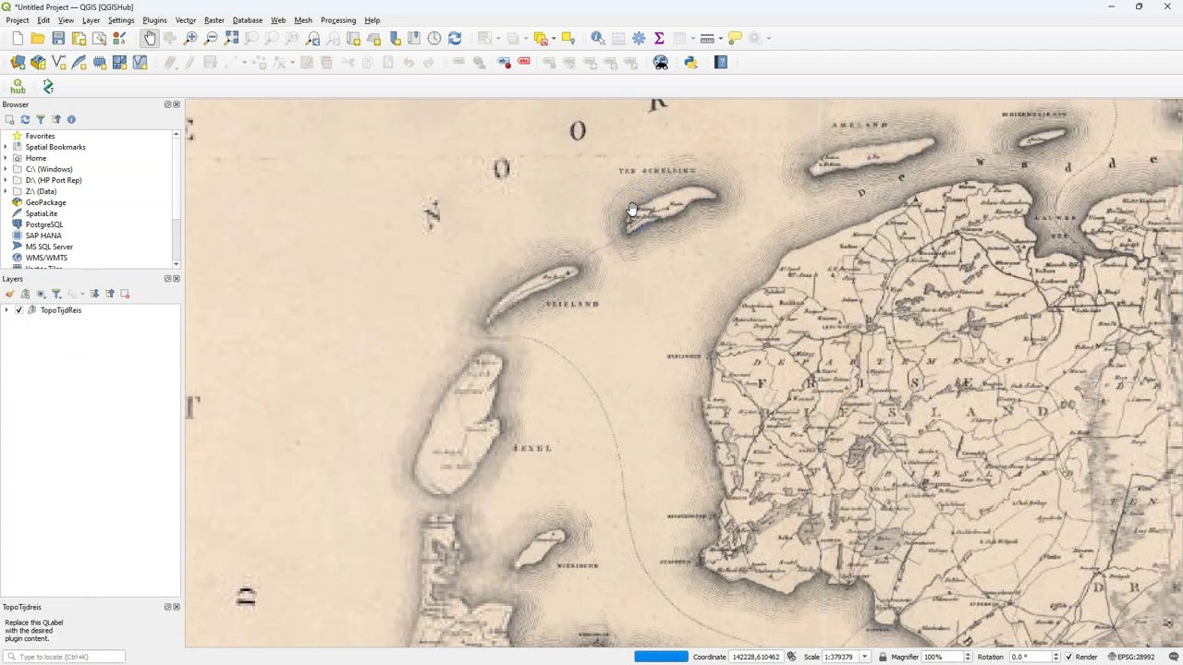
scroll(653, 189, up, 2)
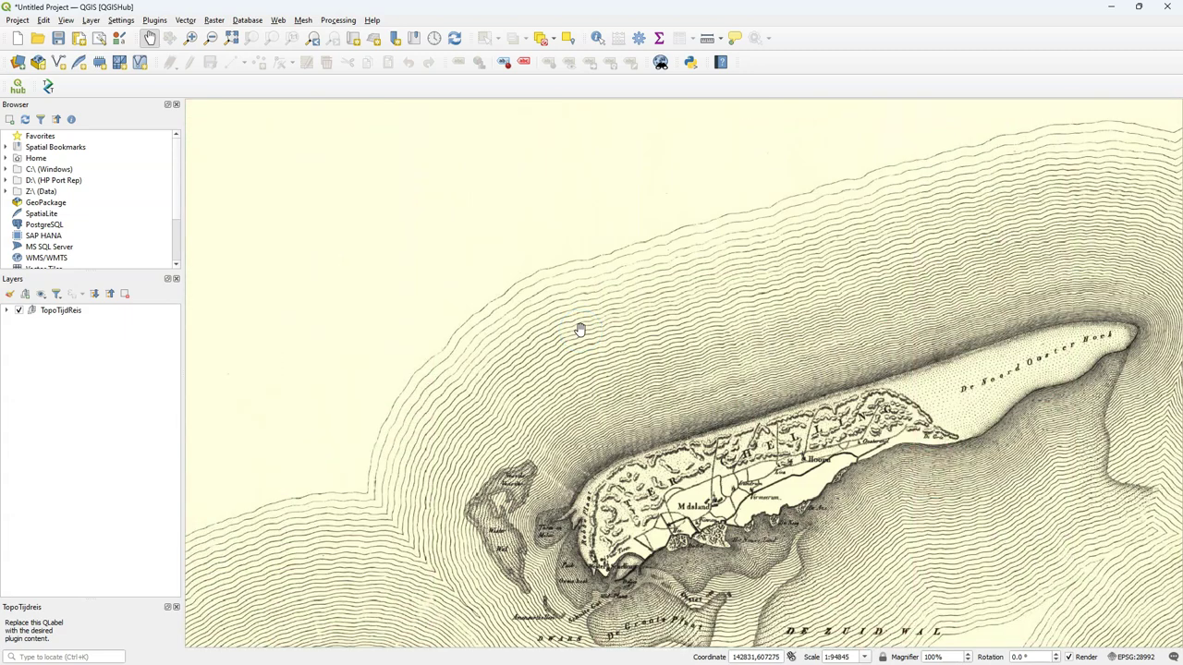
click(8, 311)
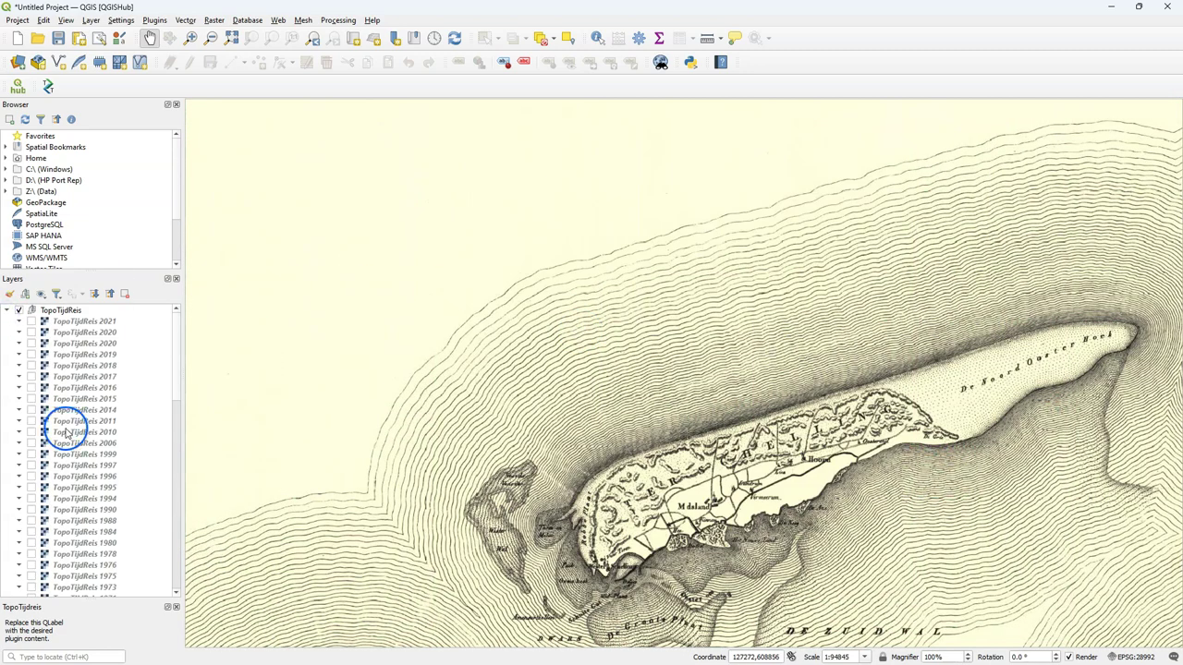
drag(915, 546, 680, 356)
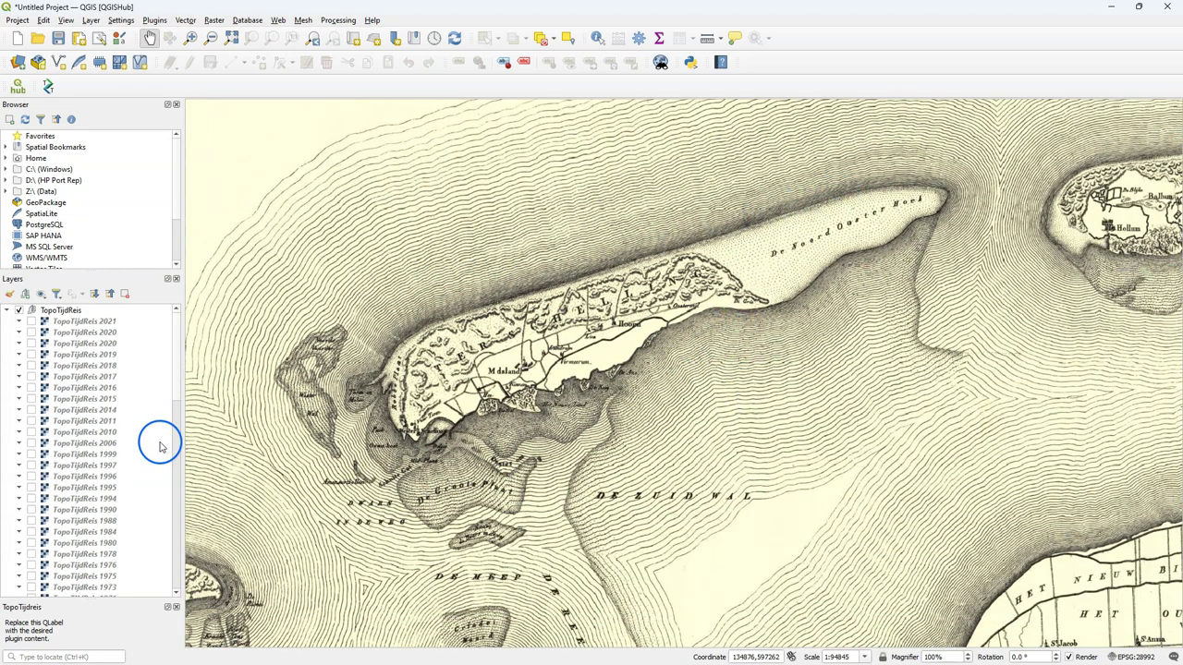
click(19, 312)
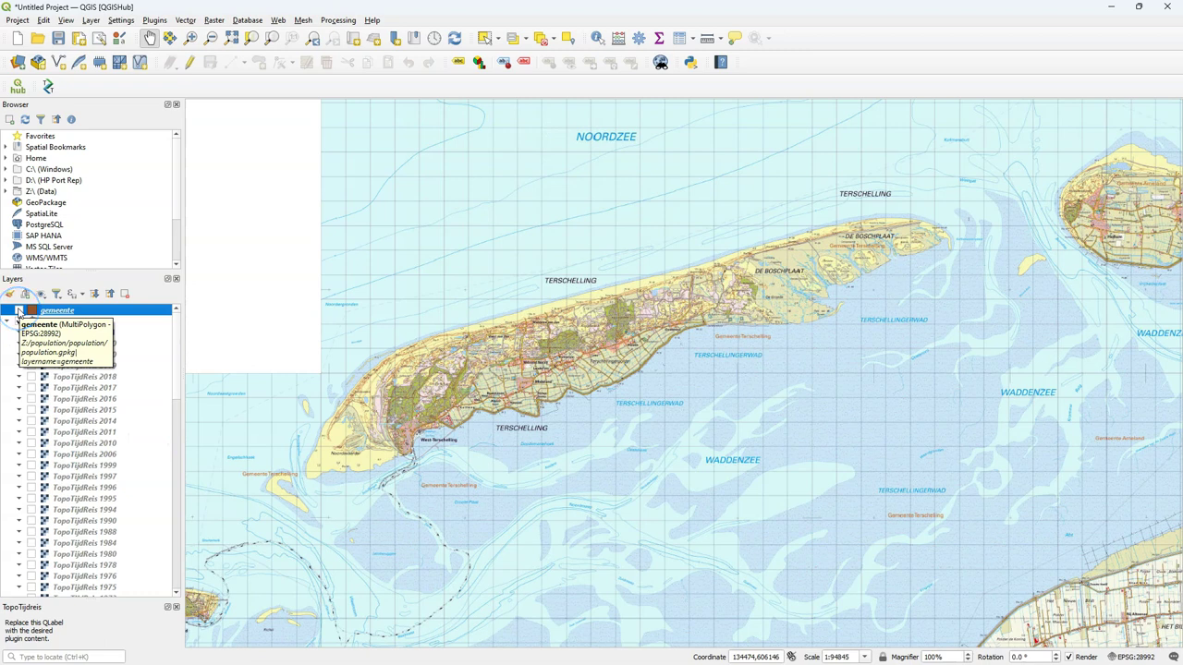
- Turn on the gemeente layer so its municipality polygons cover Terschelling
click(19, 312)
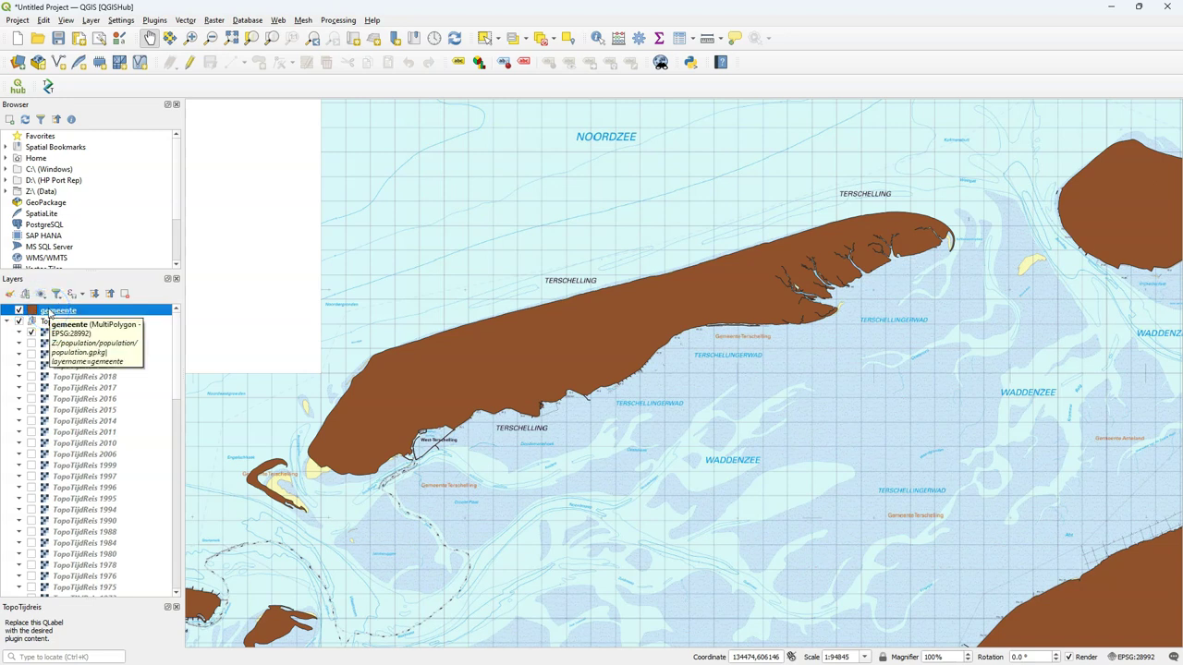
click(9, 294)
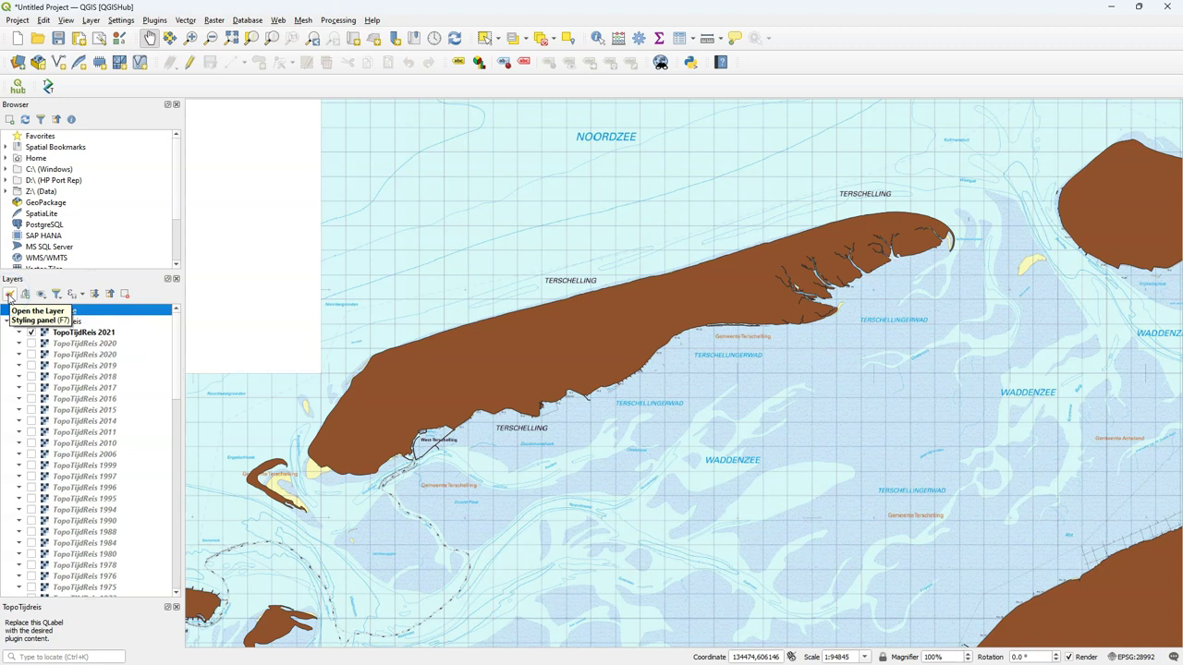
- Render gemeente as Inverted Polygons using the Exponential Coastline Buffers symbol
click(9, 294)
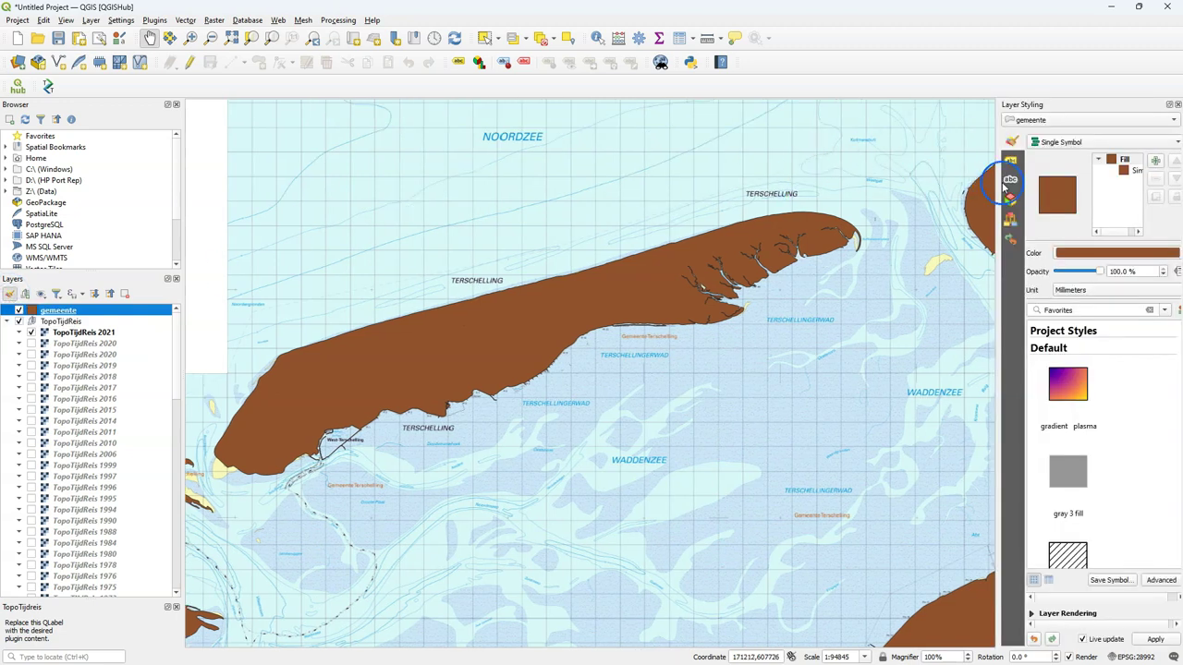
drag(996, 180, 884, 185)
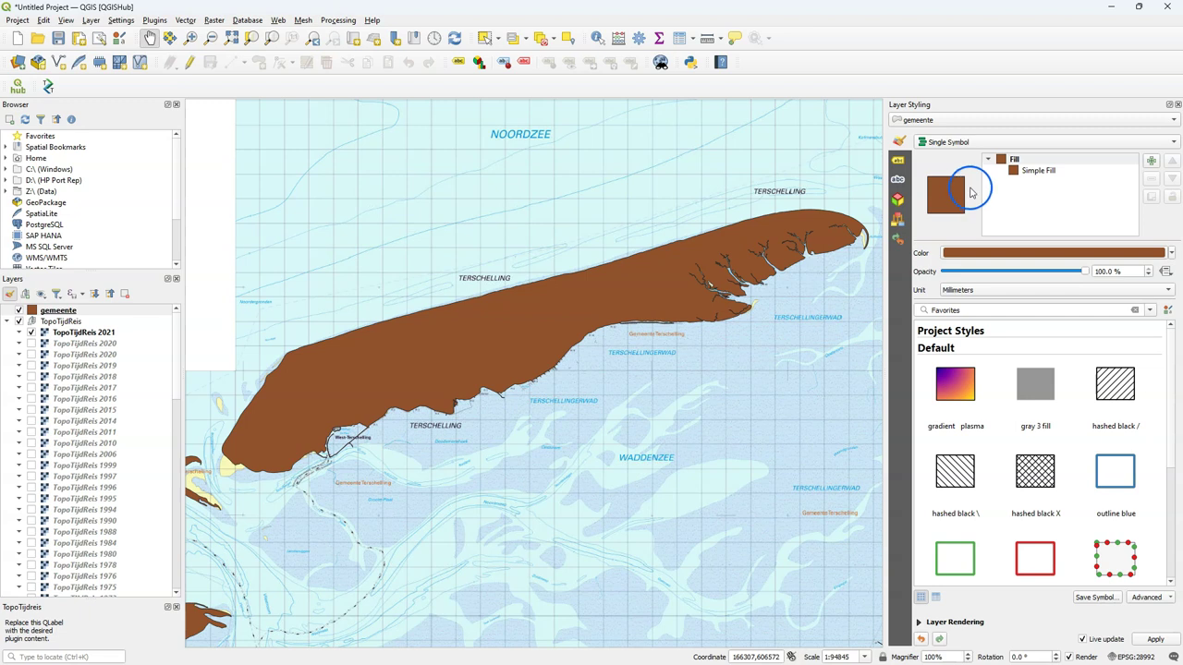
click(991, 145)
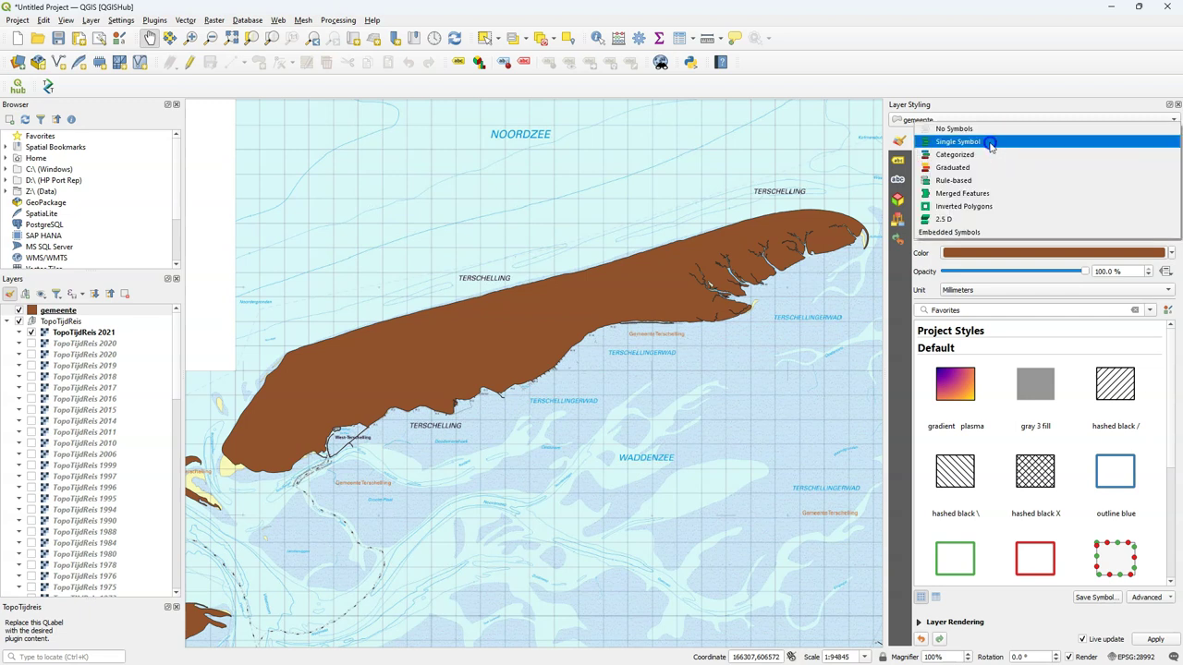
click(970, 206)
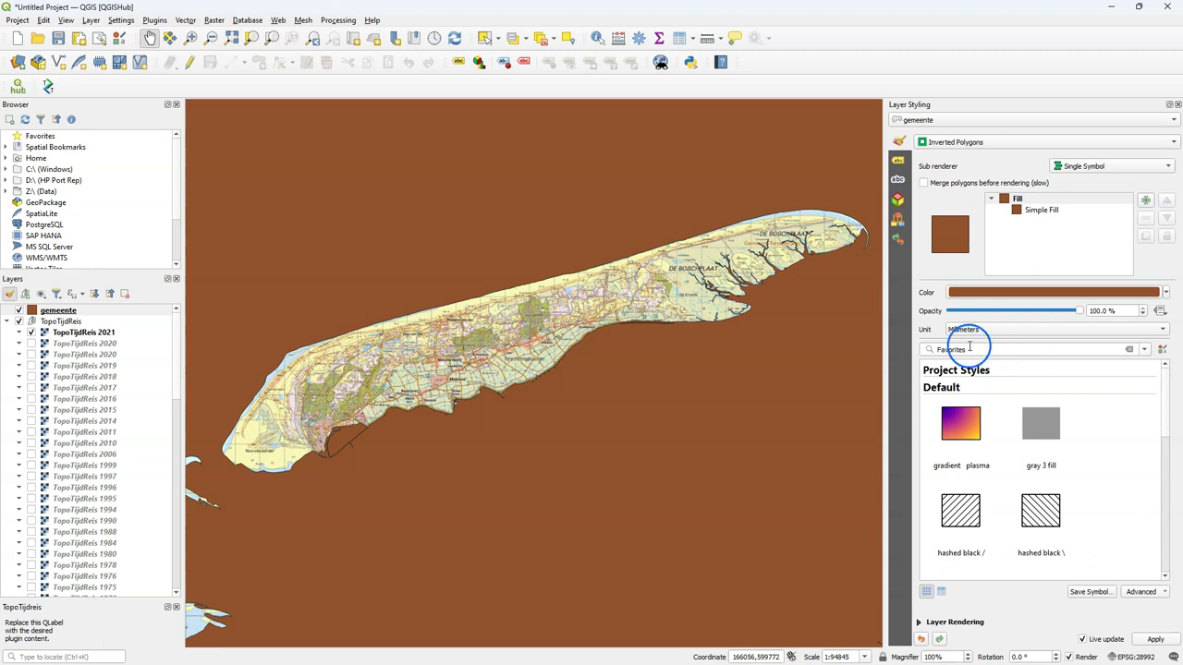
click(1144, 350)
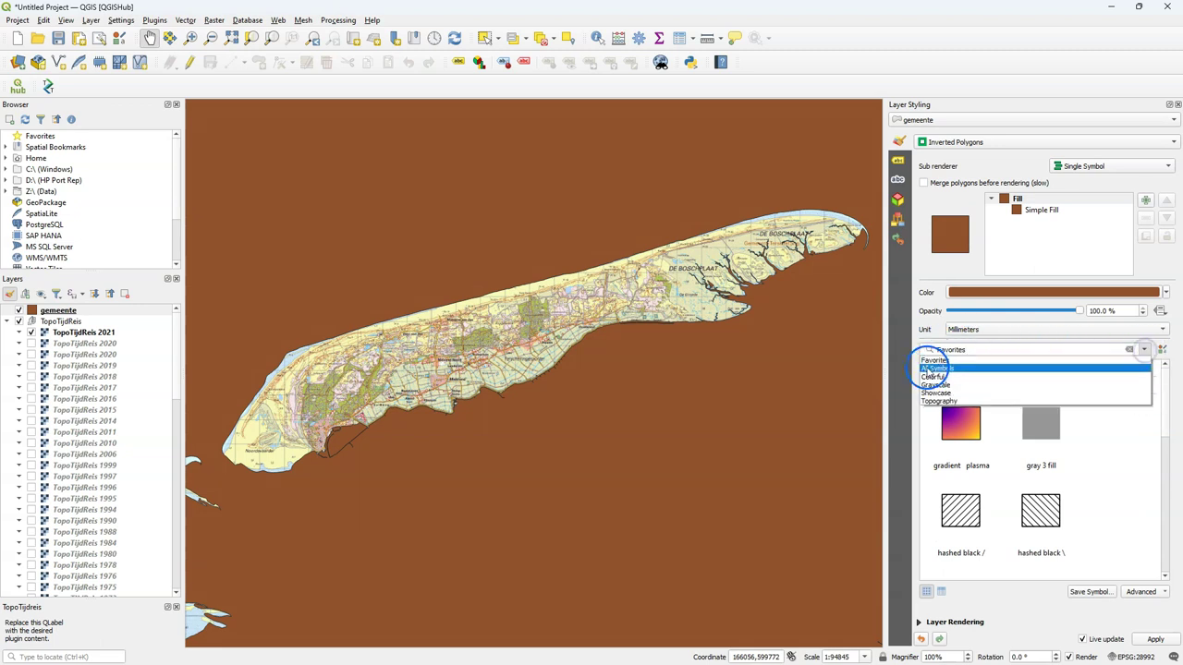
click(929, 369)
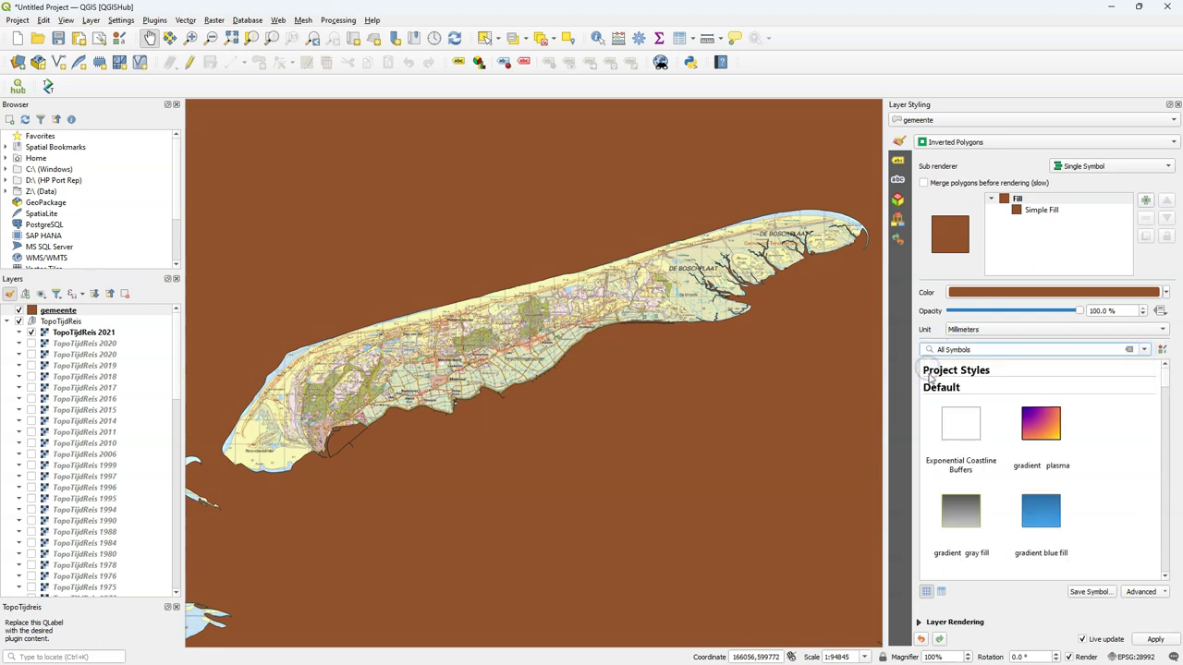
click(953, 429)
click(845, 420)
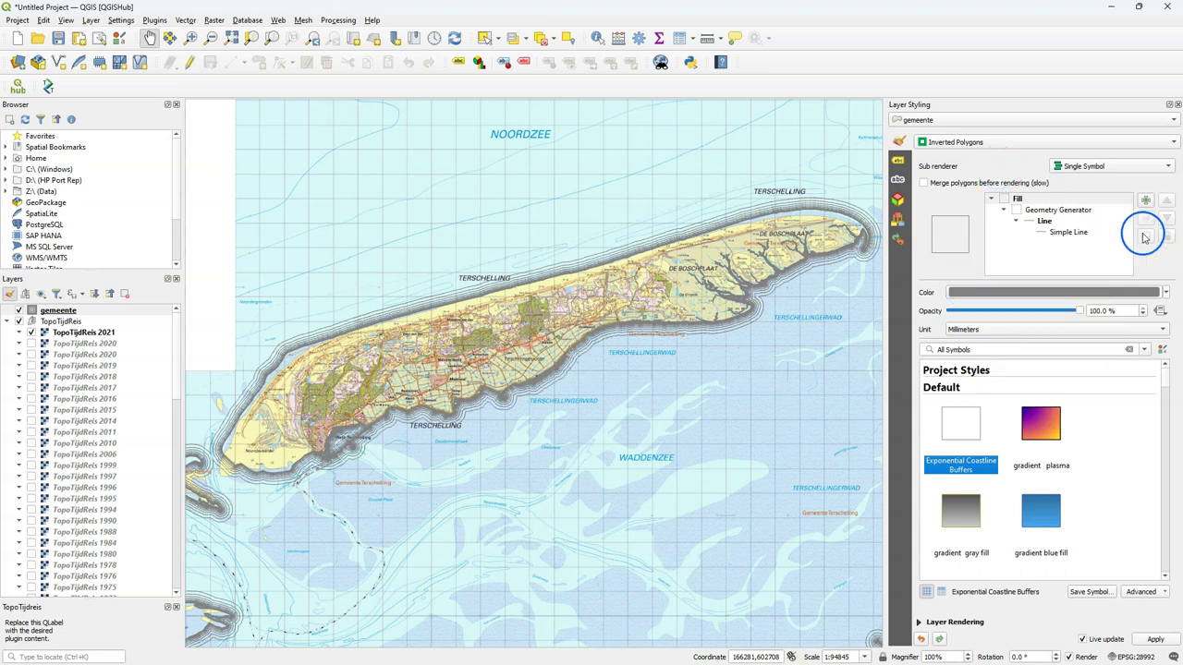
- Add a Simple Fill symbol layer and move it beneath the coastline buffer lines
click(1145, 199)
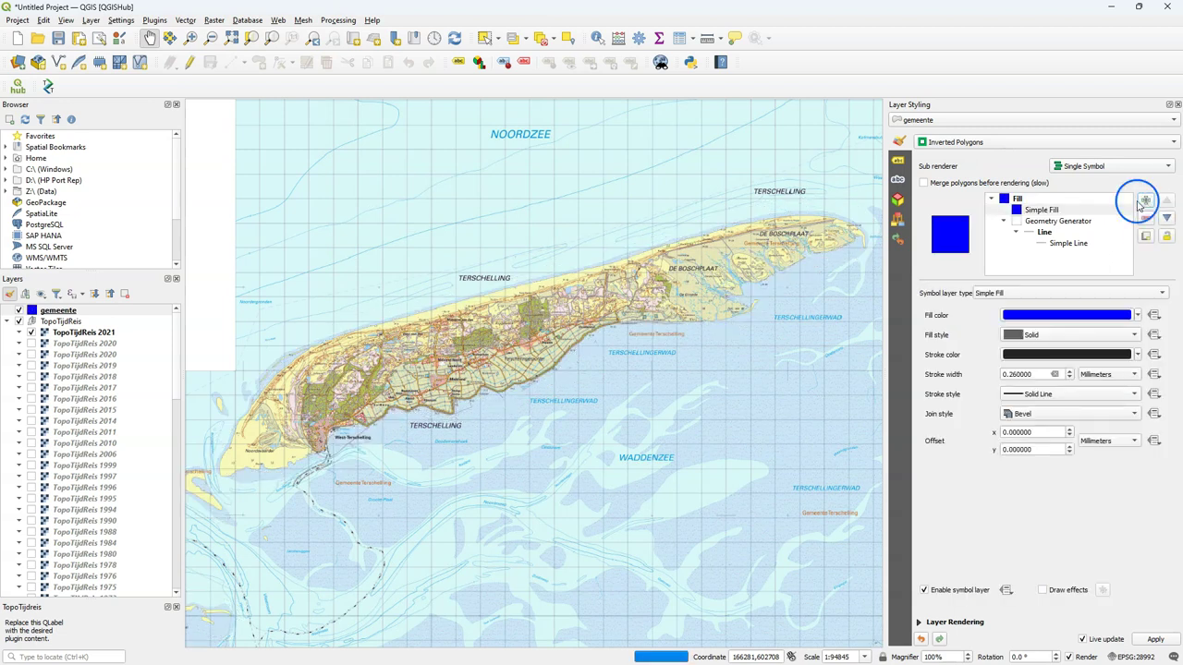
click(1081, 210)
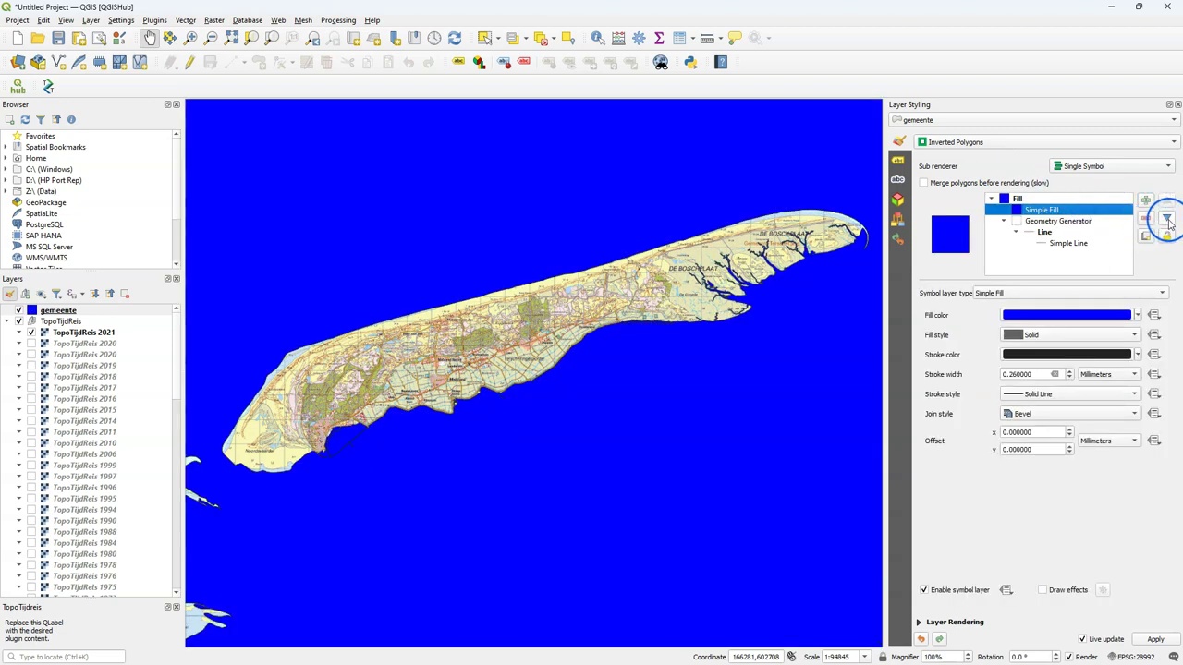
click(1167, 219)
click(1023, 262)
- Colour the fill pale light blue #b5e8ff at 29% saturation, back to the symbol layers
click(1105, 317)
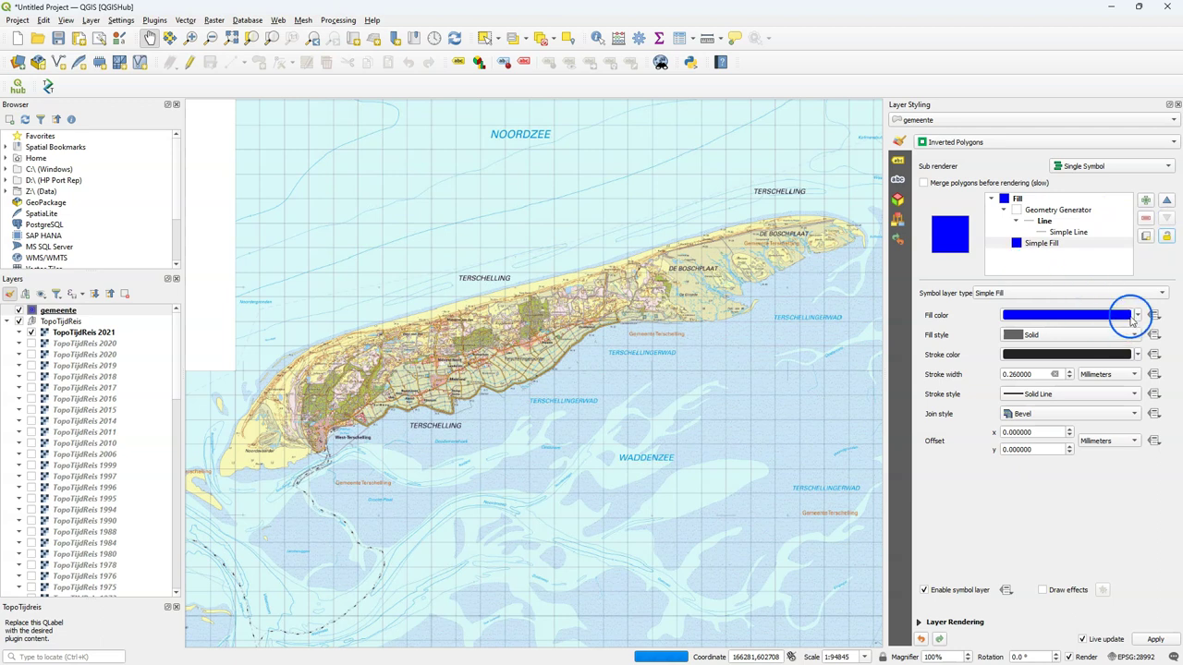
click(1103, 426)
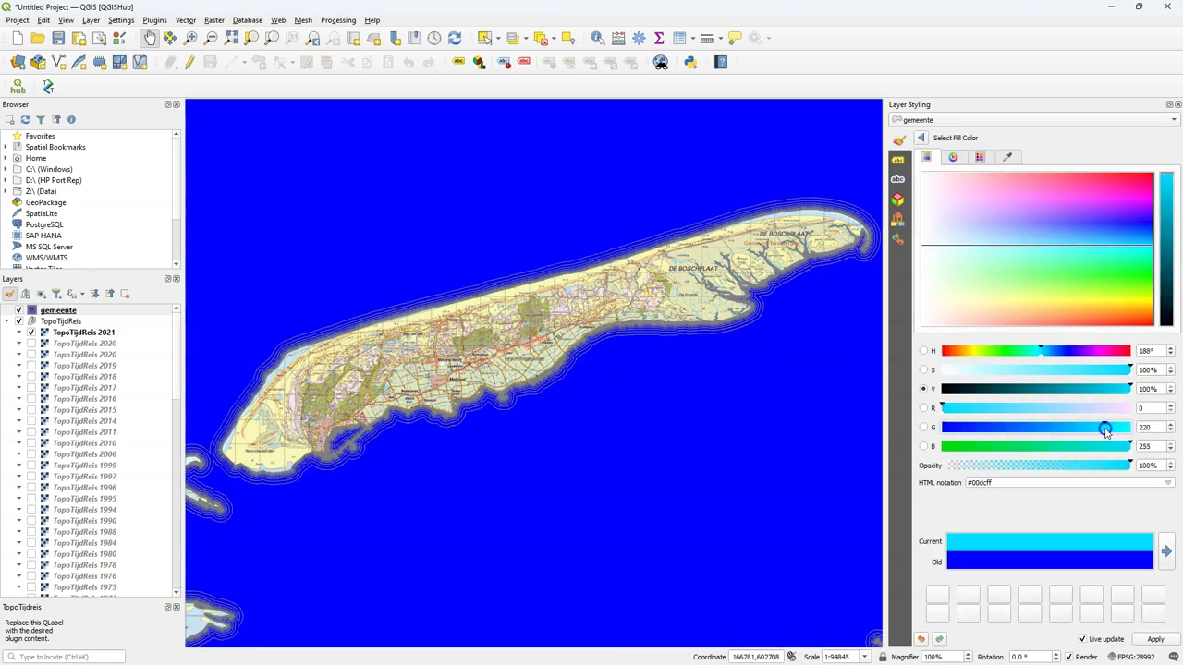
click(1053, 408)
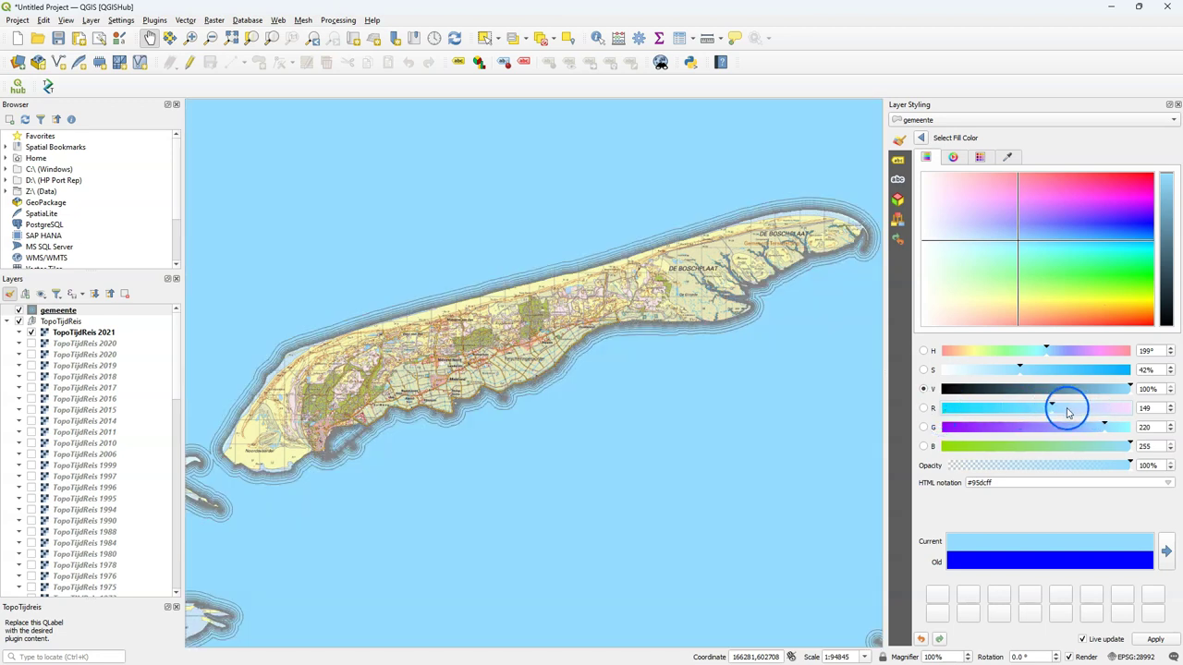
click(996, 369)
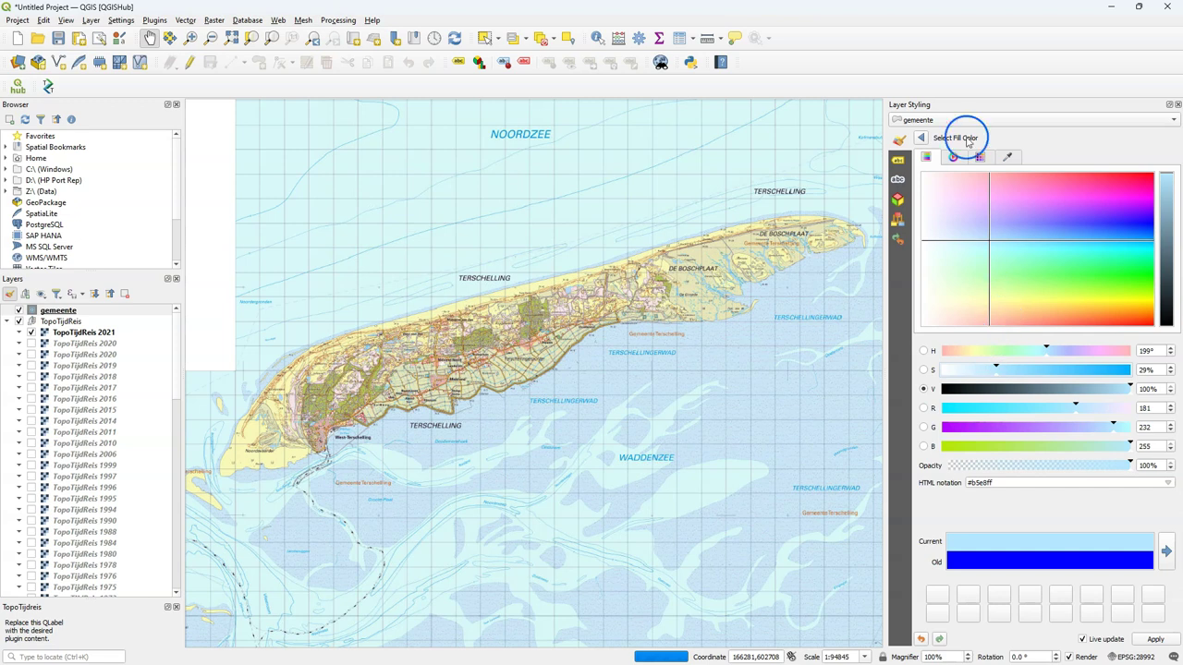
click(920, 137)
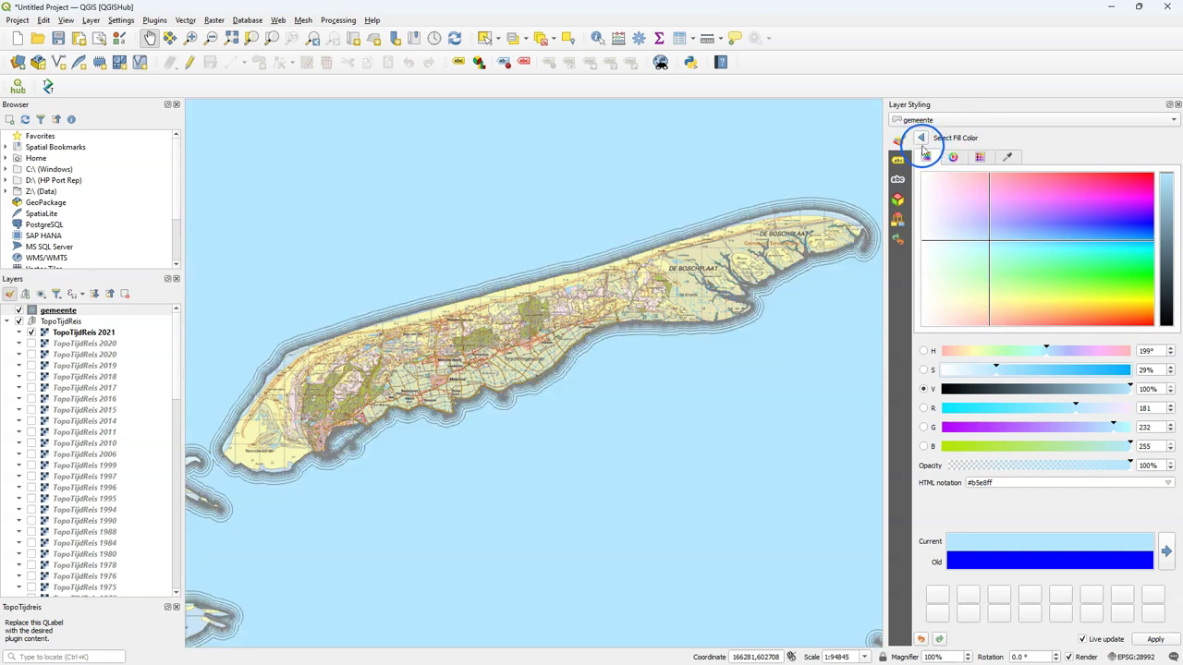
click(1040, 240)
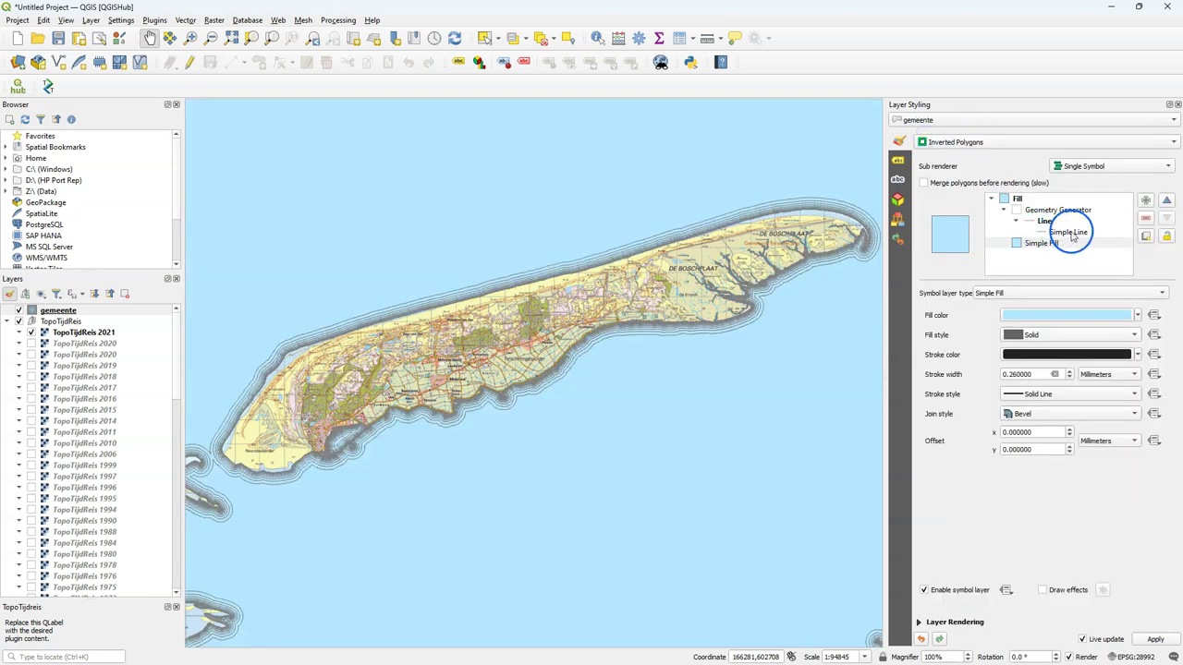
- Set the Simple Line buffer colour to strong blue #0081e1
click(1070, 233)
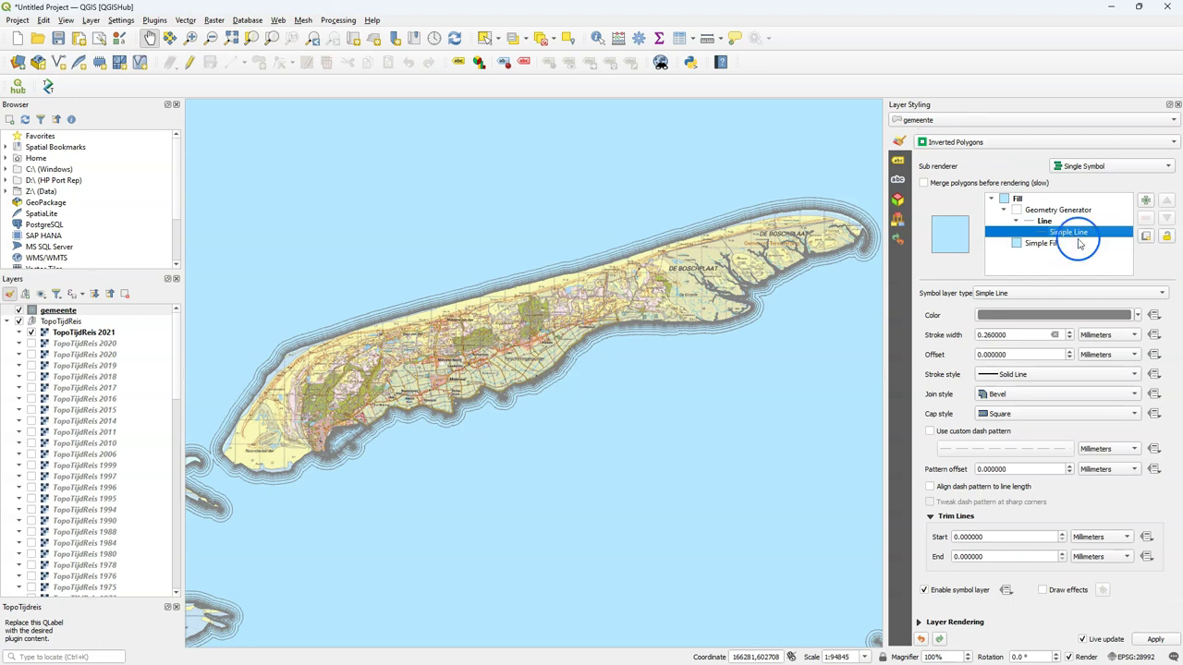
click(1115, 315)
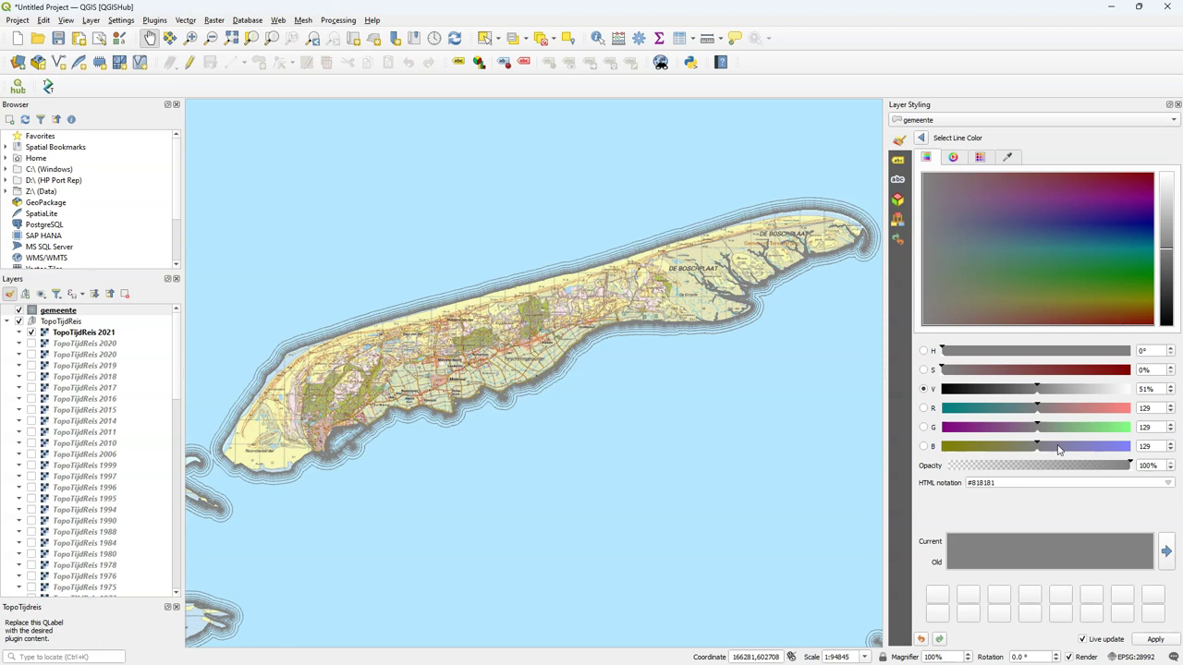
click(1106, 446)
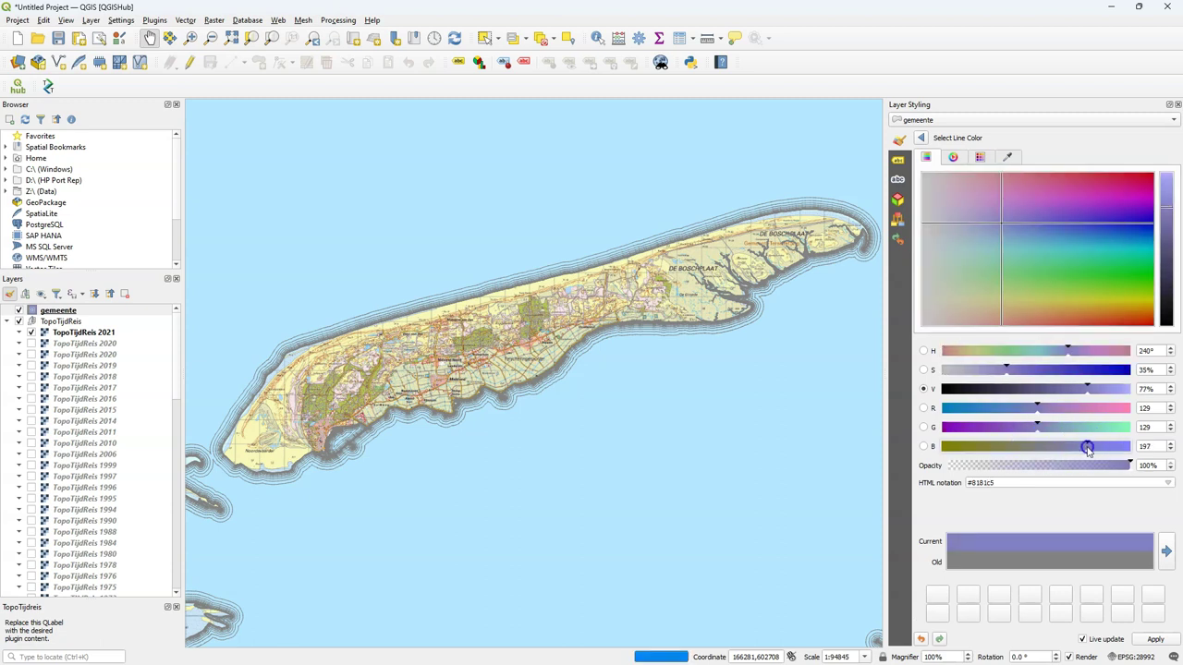
click(941, 407)
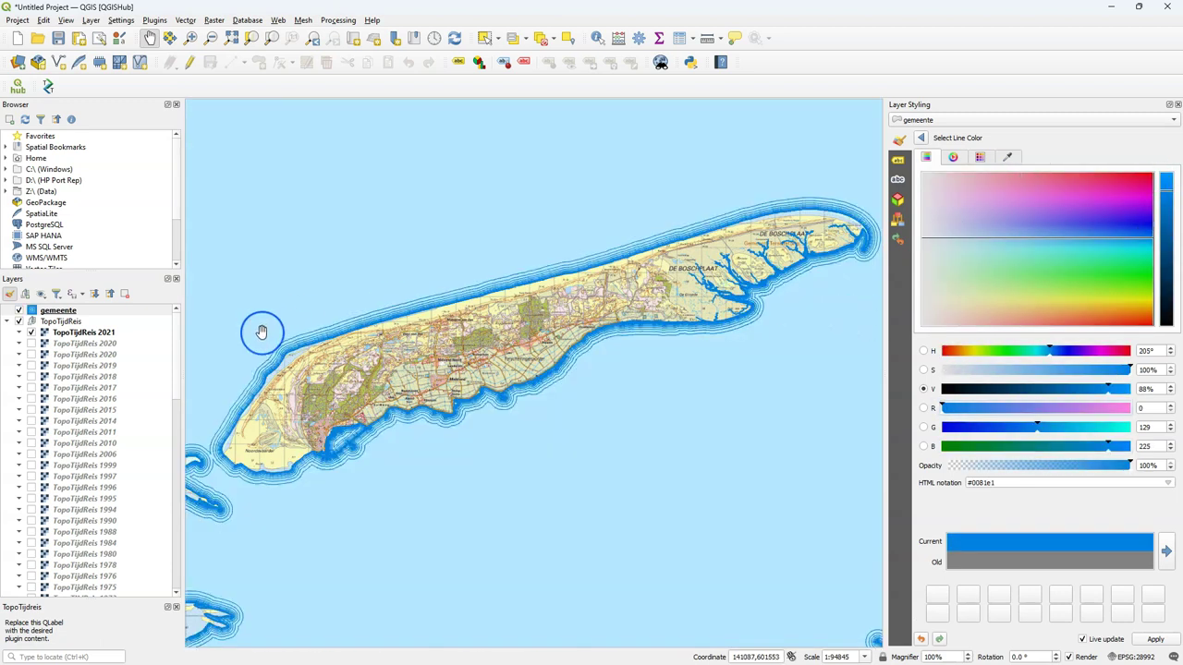
- Centre the map on Ameland and set the line stroke width to 0.1 mm
drag(742, 607, 410, 515)
click(549, 385)
click(705, 385)
drag(705, 385, 502, 560)
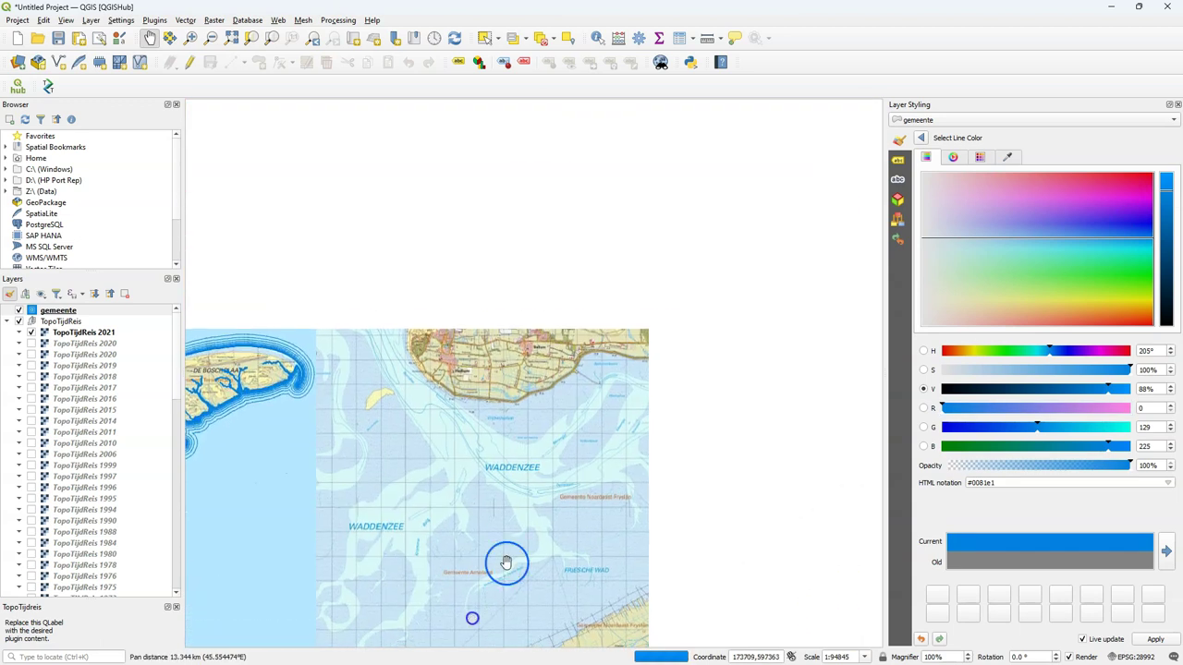
mouse_move(762, 460)
mouse_down()
mouse_move(600, 486)
mouse_move(573, 405)
mouse_move(579, 414)
mouse_up()
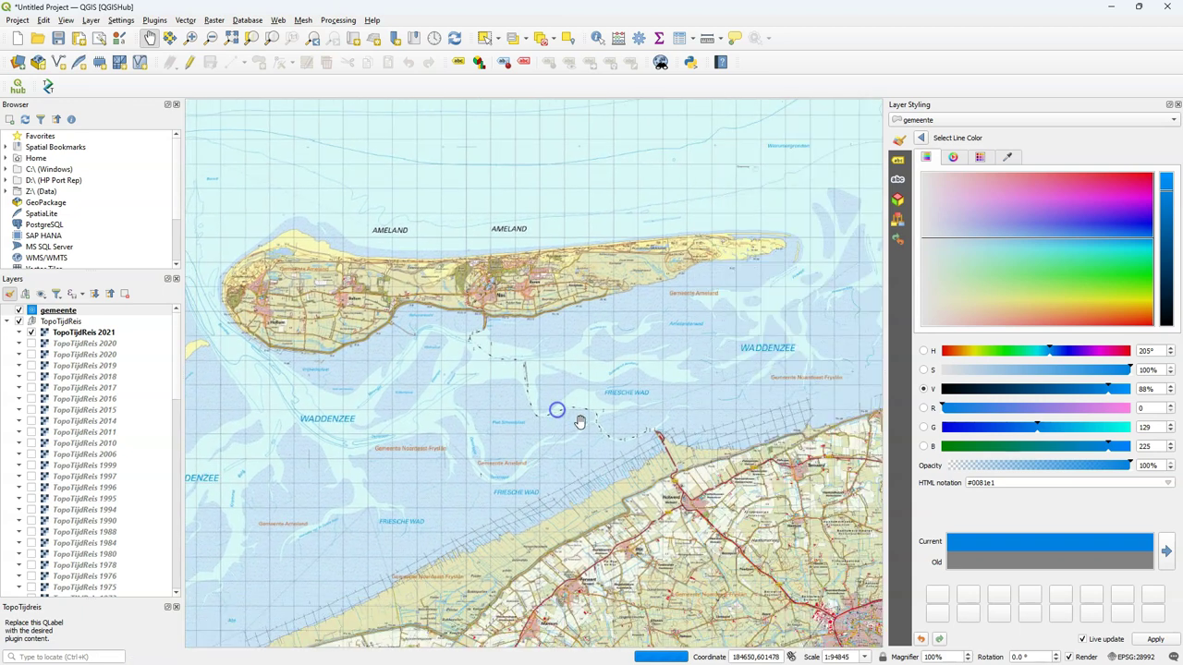
click(562, 413)
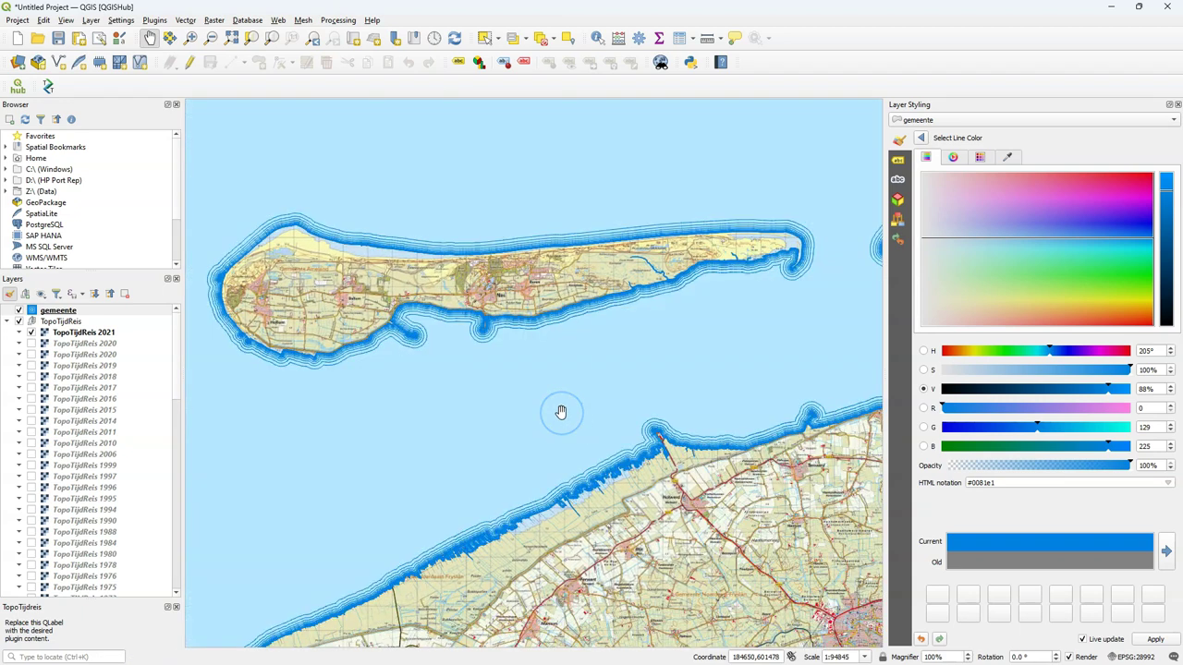
click(921, 138)
click(921, 137)
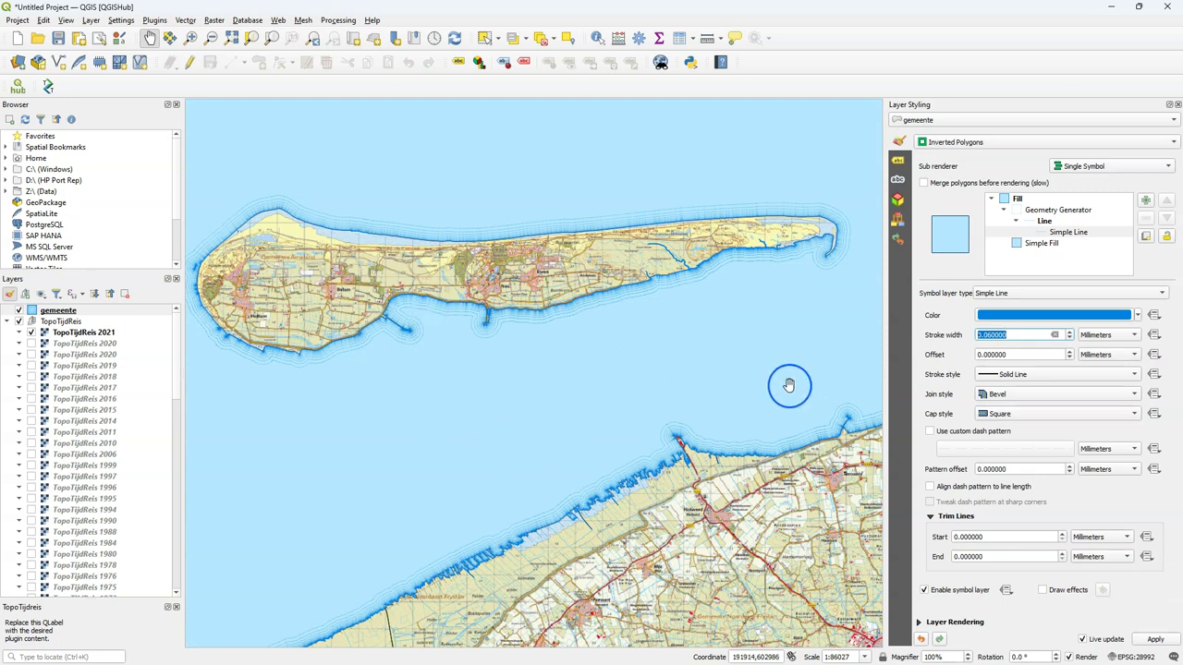
click(987, 334)
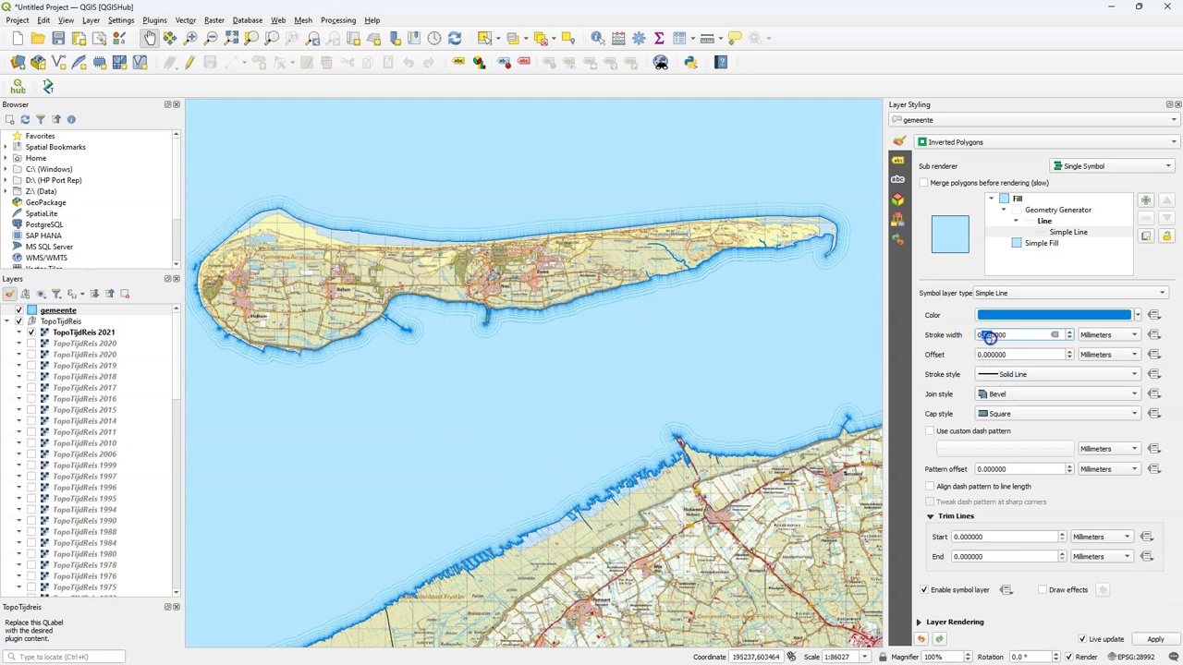
- Open the geometry generator expression and widen the styling panel to read it
text(0.1)
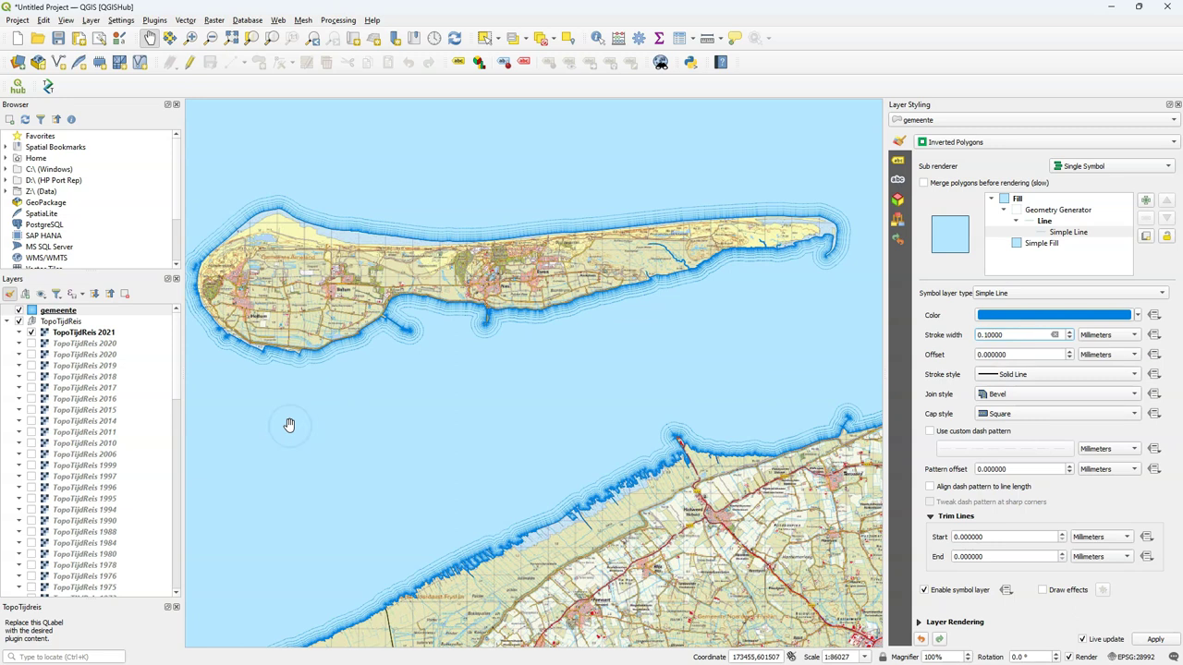
click(1053, 210)
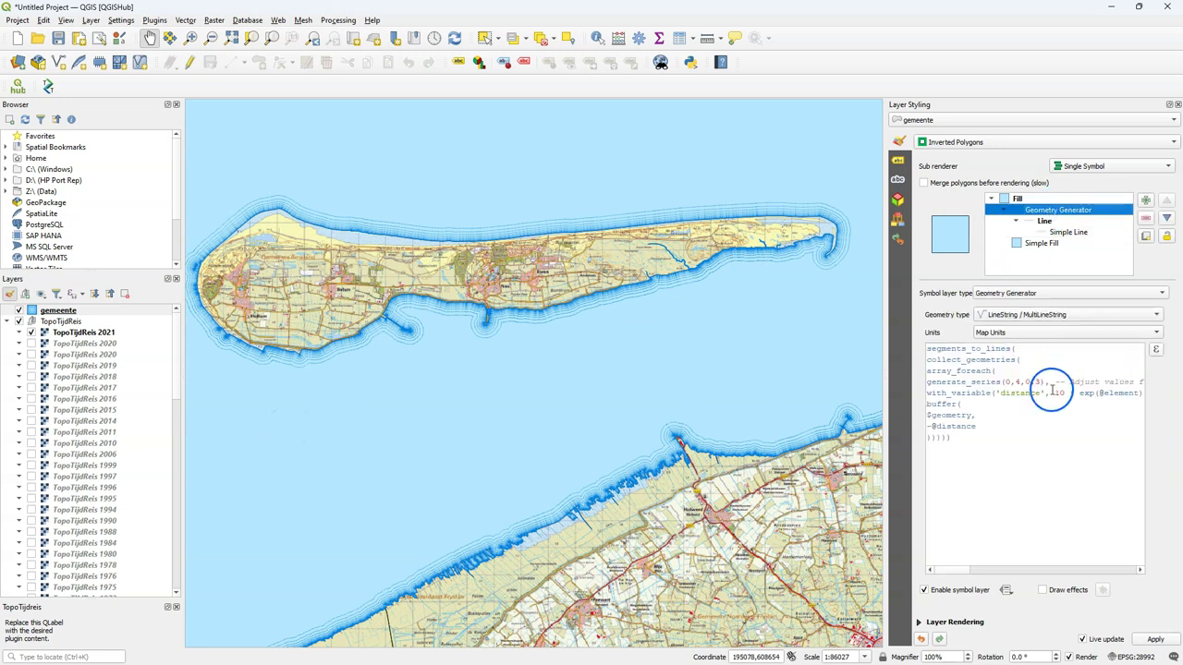
drag(885, 375, 807, 365)
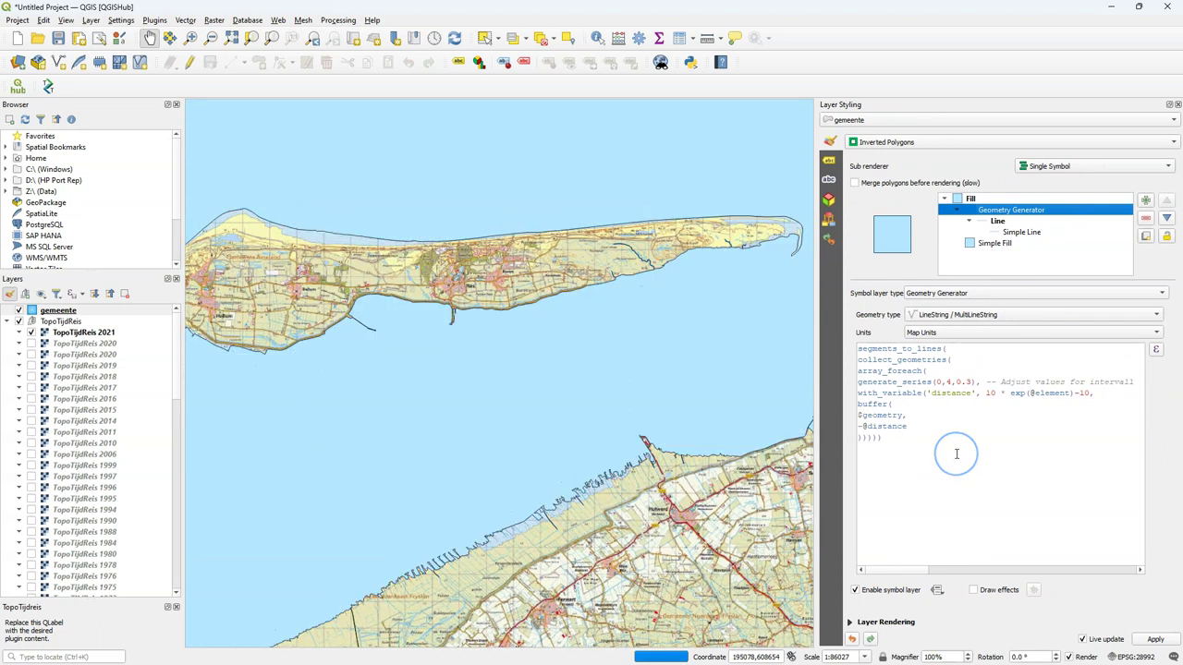
- Revise the generate_series arguments so the expression reads generate_series(0,4,0.3)
click(946, 379)
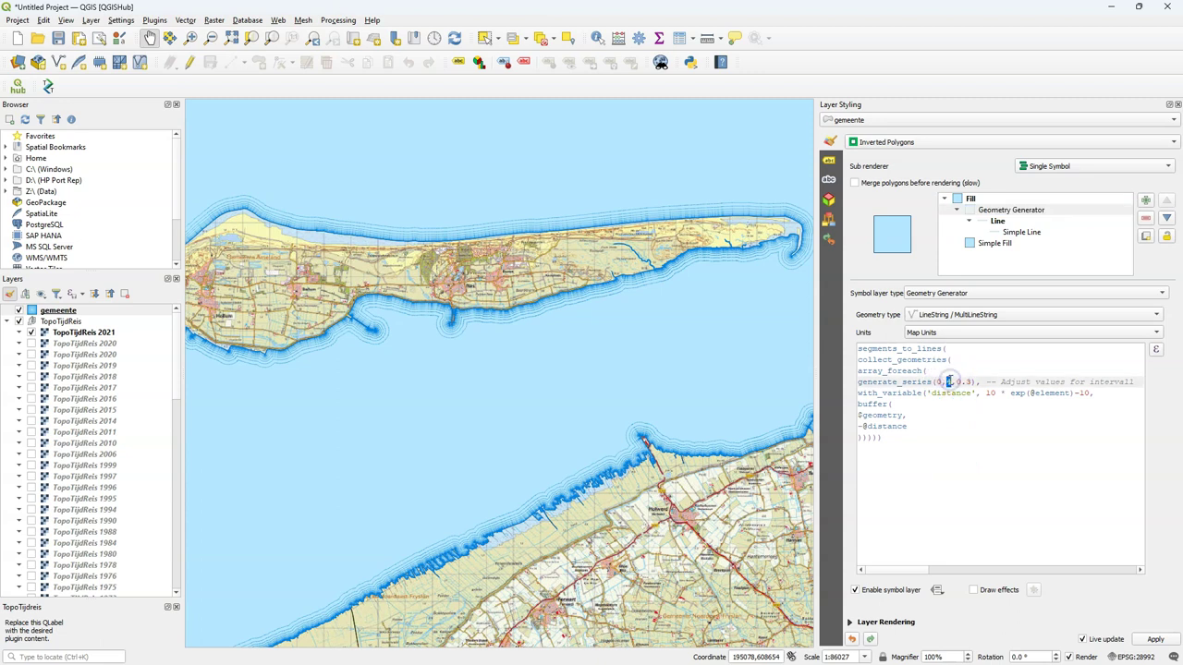
key(BackSpace)
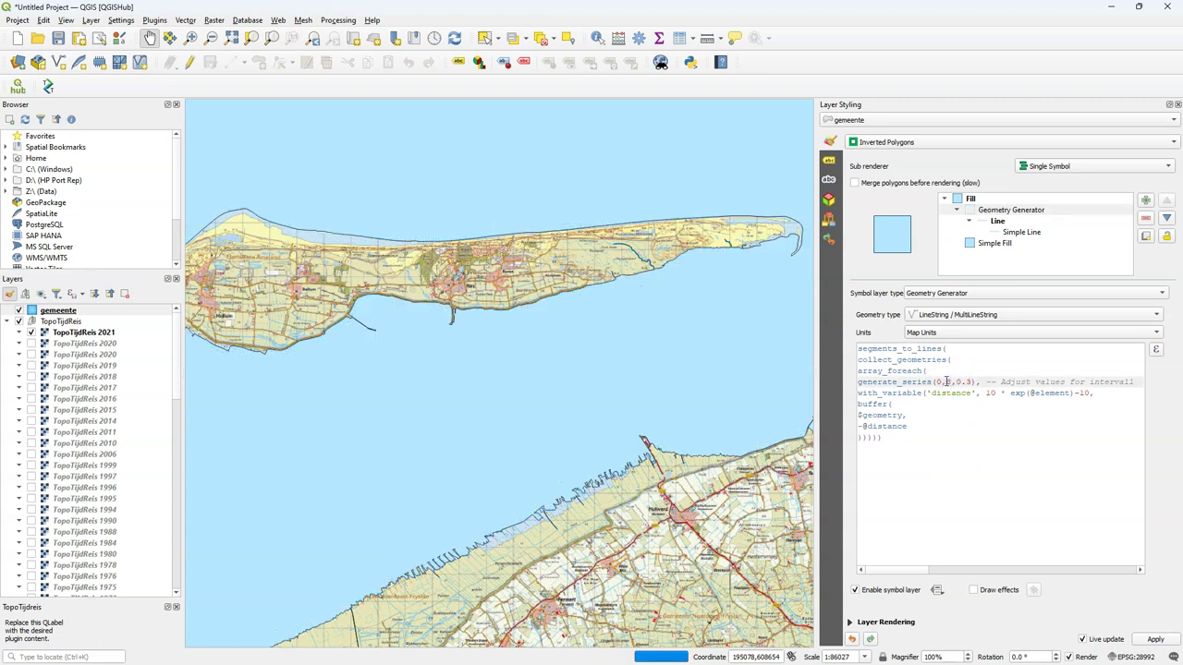
text(5)
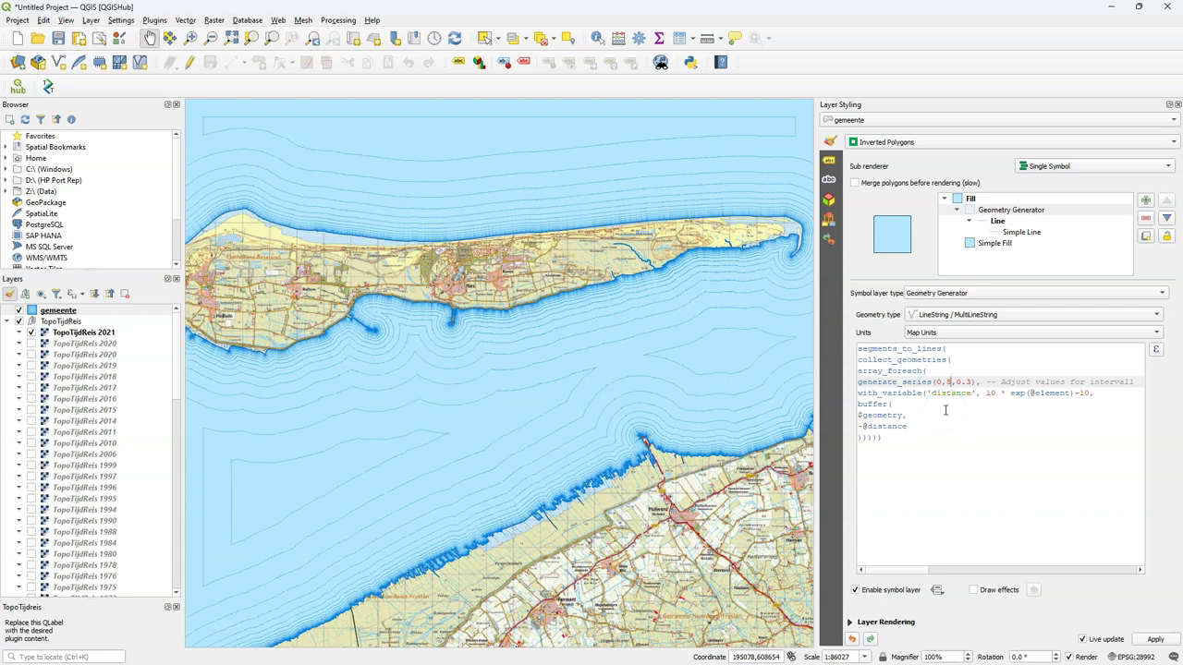
click(948, 381)
text(2)
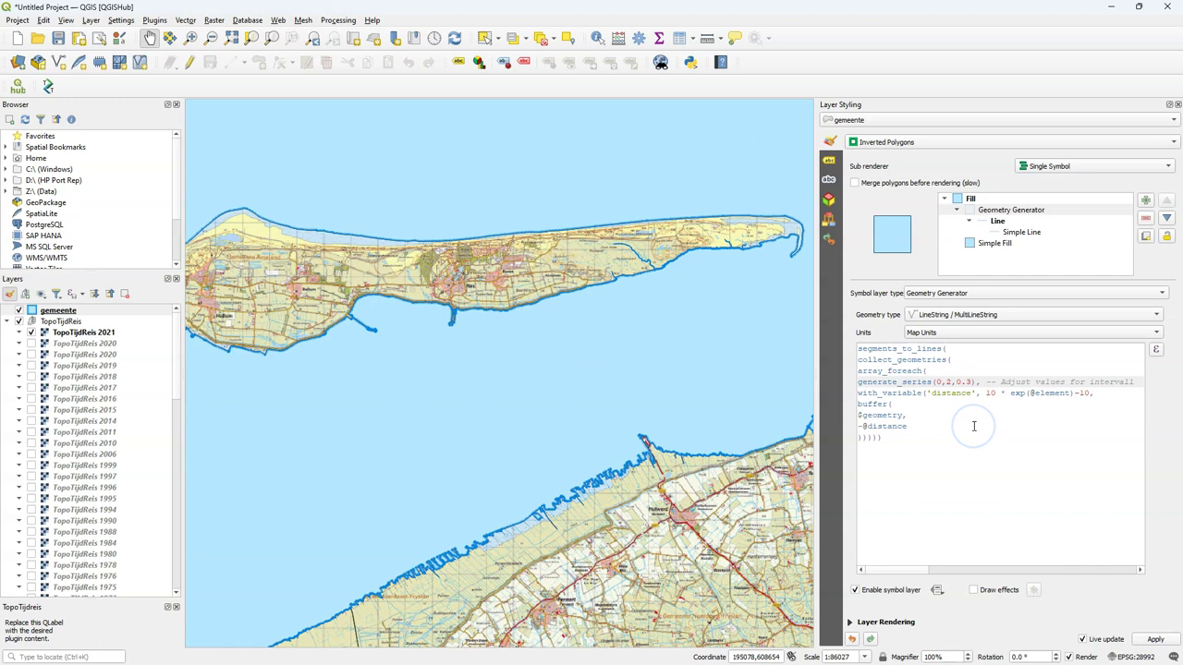
click(948, 380)
key(BackSpace)
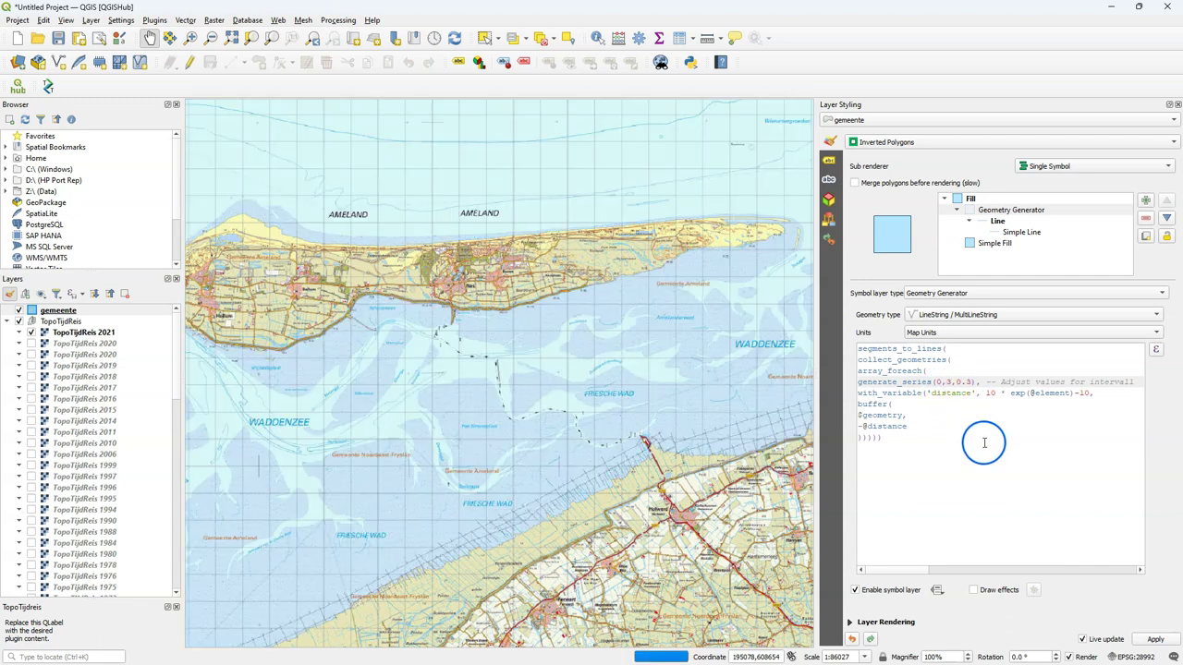
text(5)
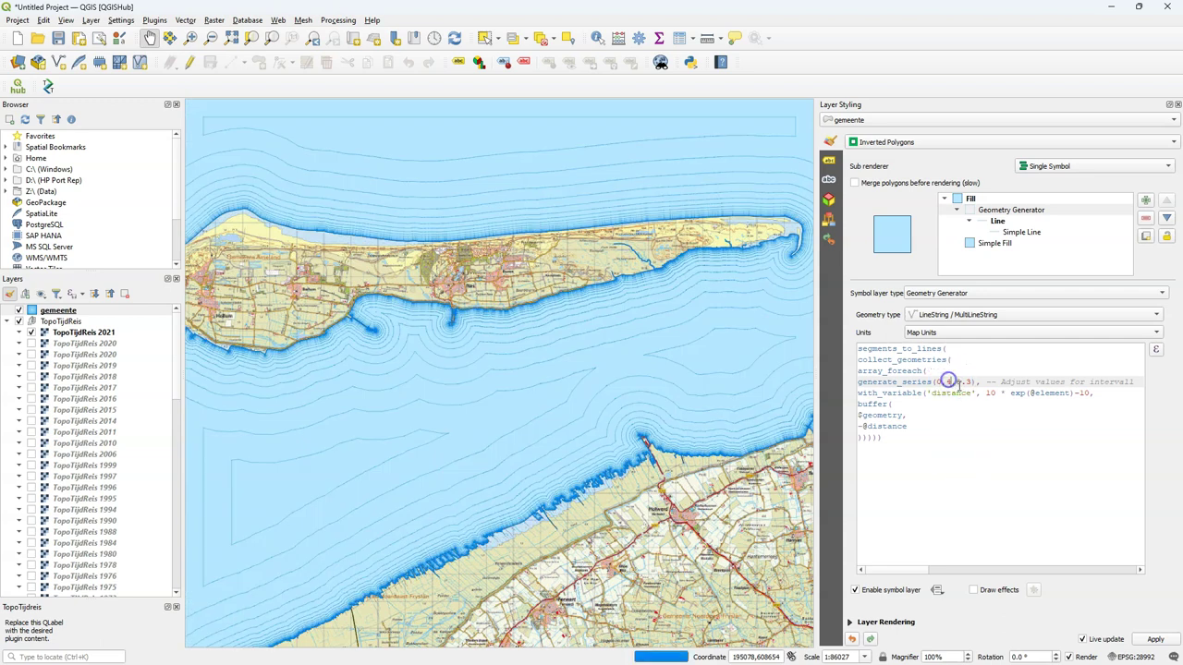
click(970, 381)
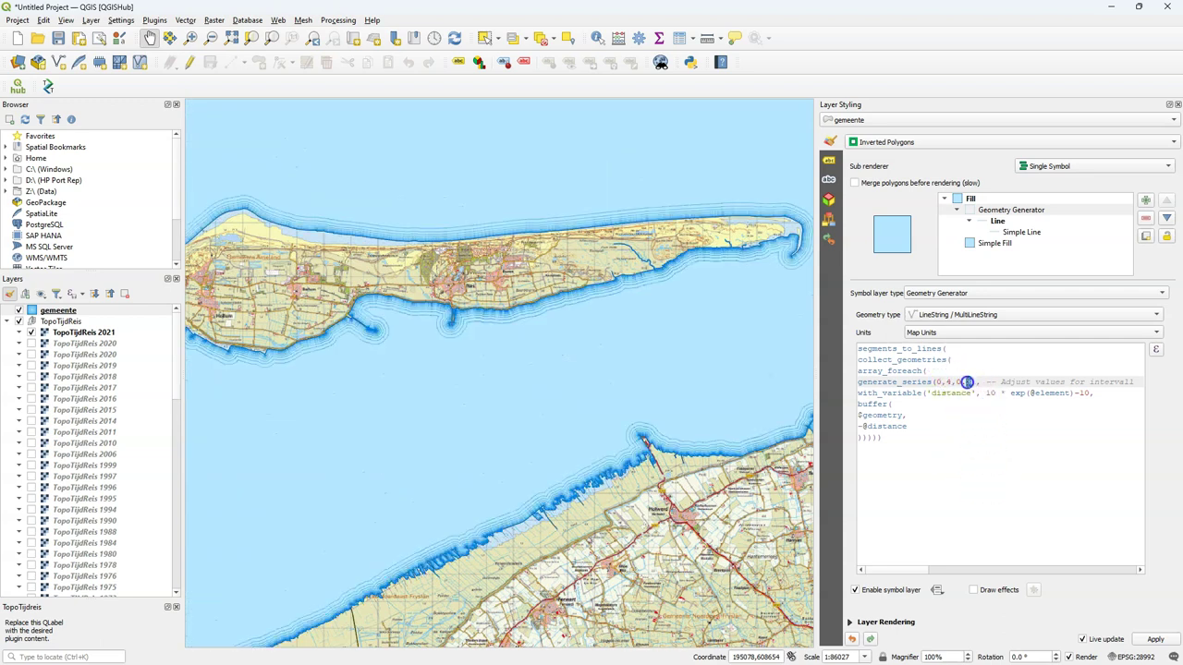
- Change the generate_series step value from 0.6 to 0.2
click(963, 469)
click(977, 499)
click(971, 442)
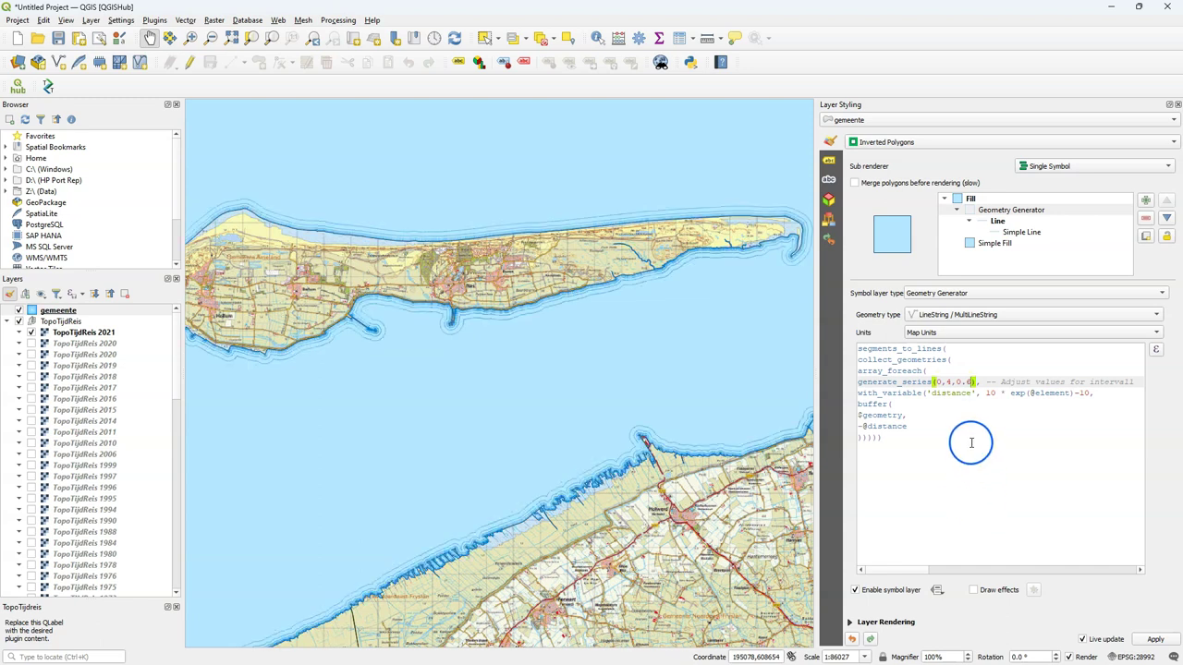
click(968, 381)
key(BackSpace)
text(2)
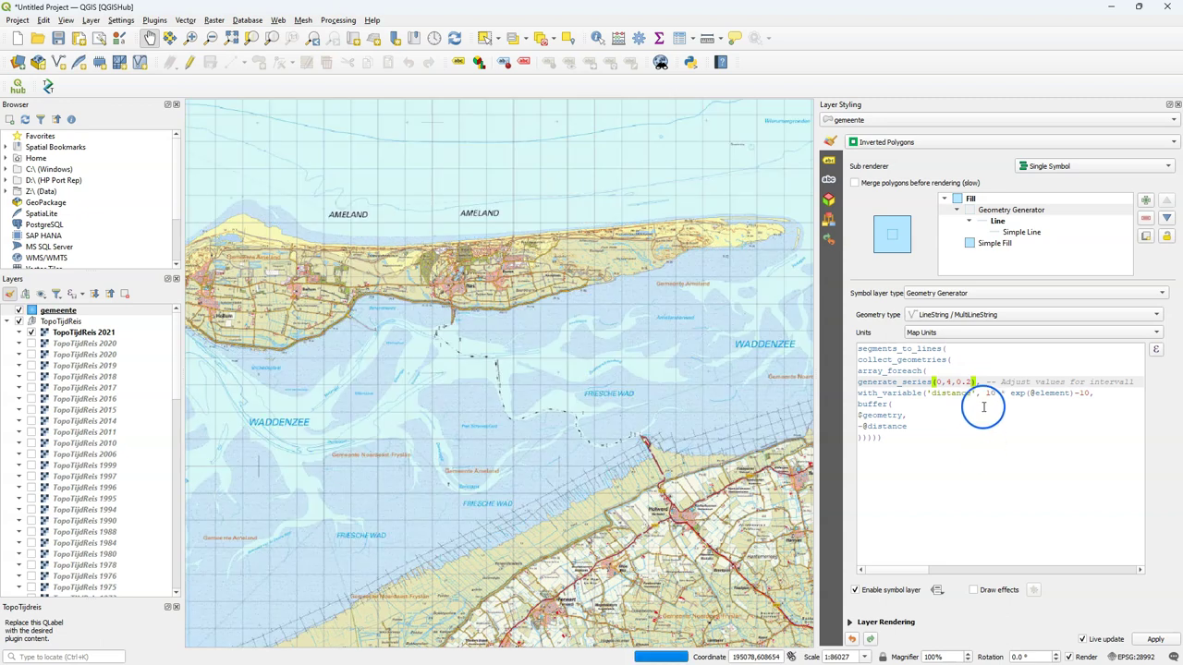
- Set the generate_series end value to 8 and adjust the start value to 4
click(950, 382)
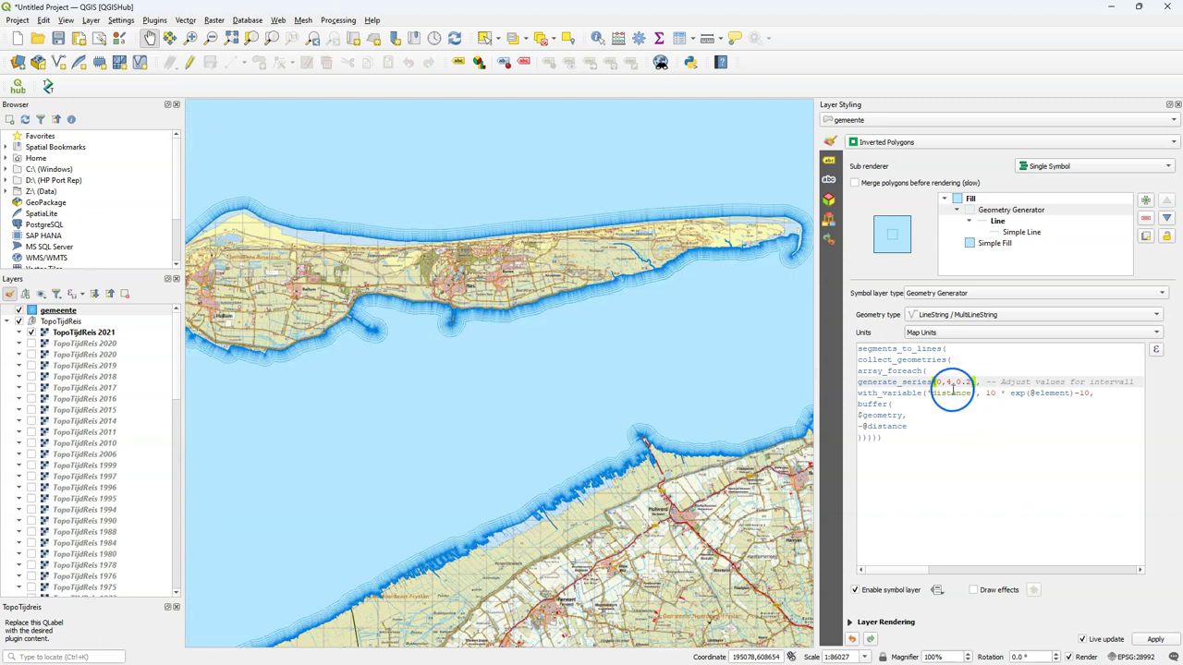
double_click(946, 380)
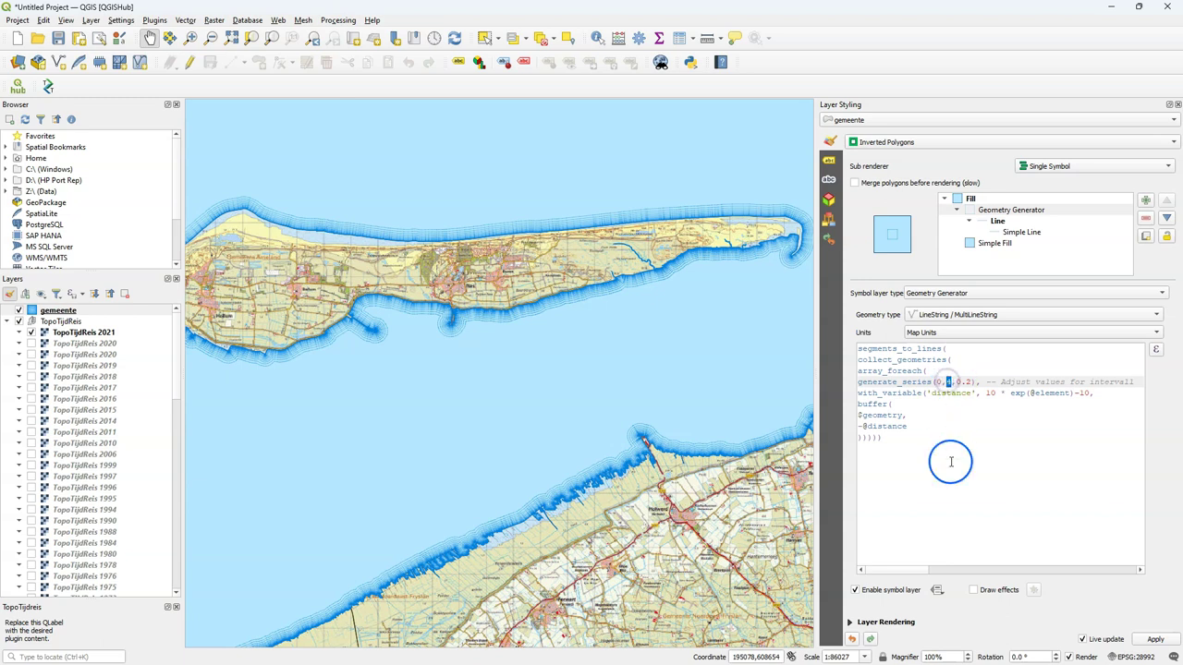
text(8)
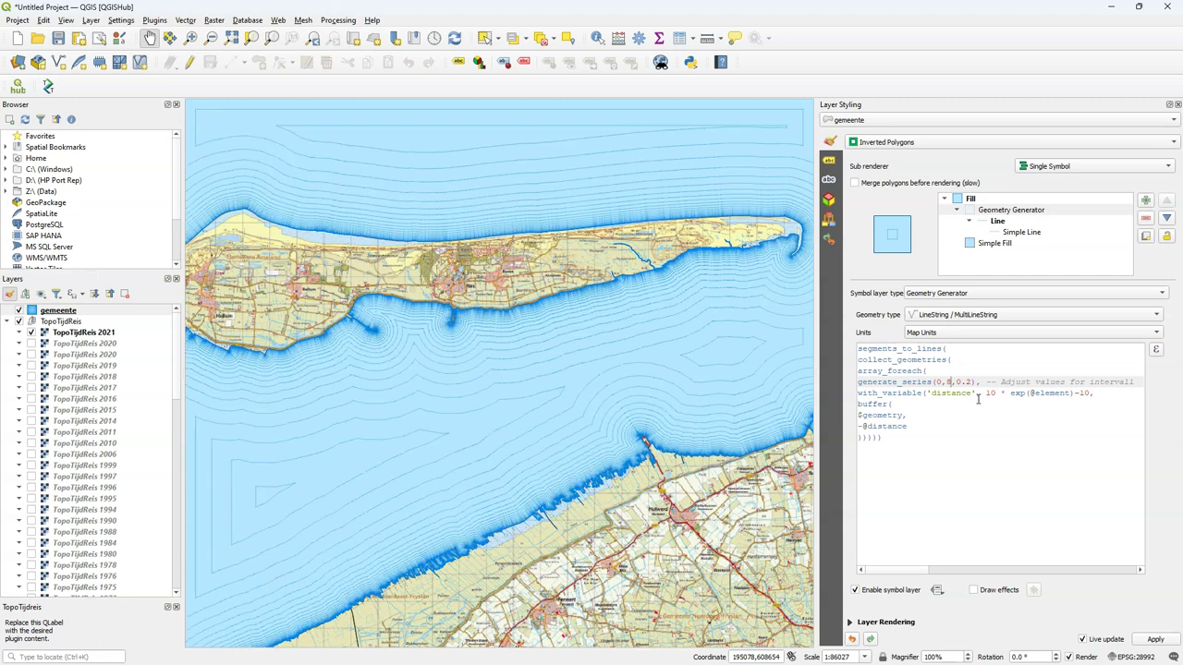
click(965, 435)
click(970, 438)
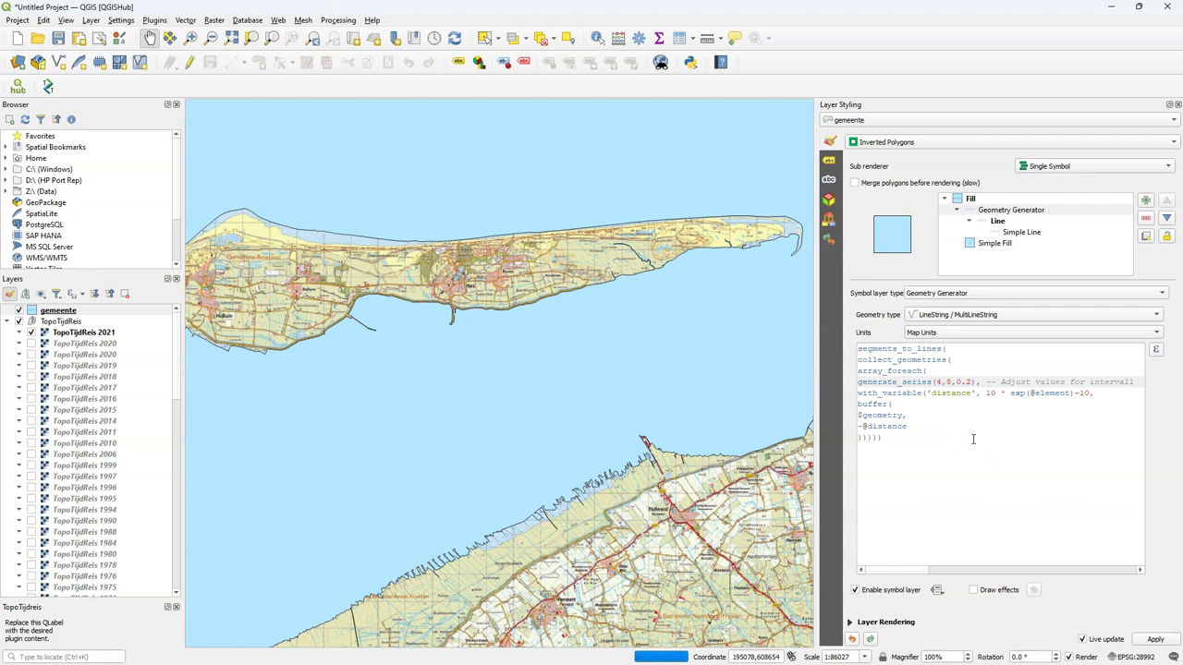
click(972, 437)
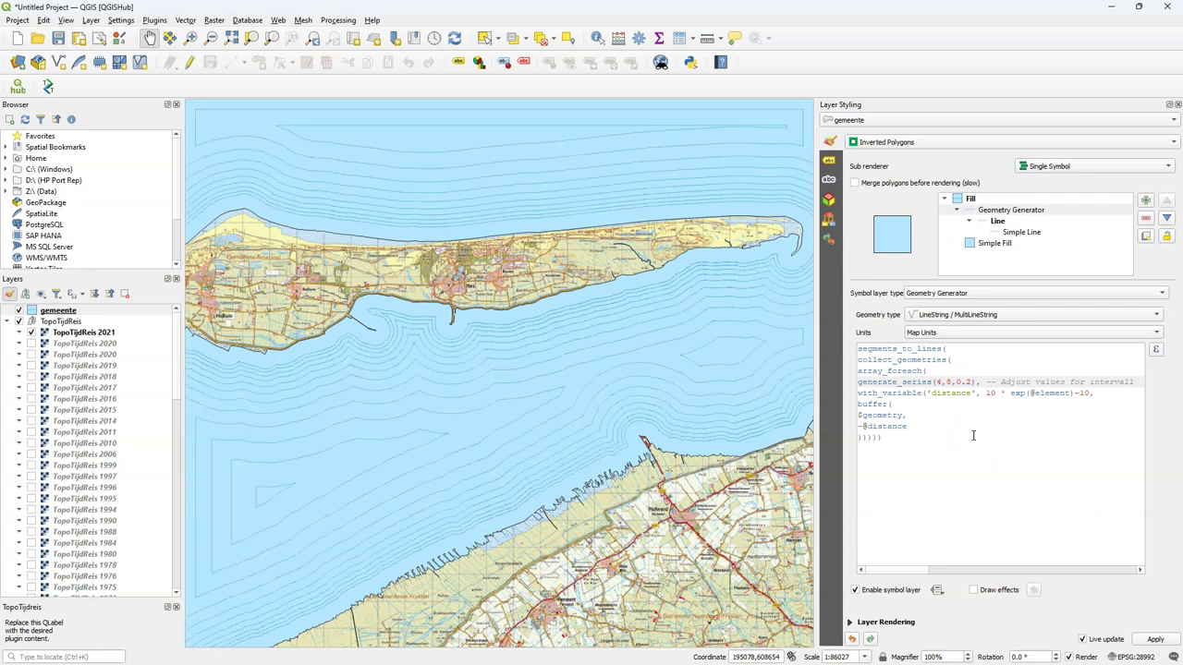